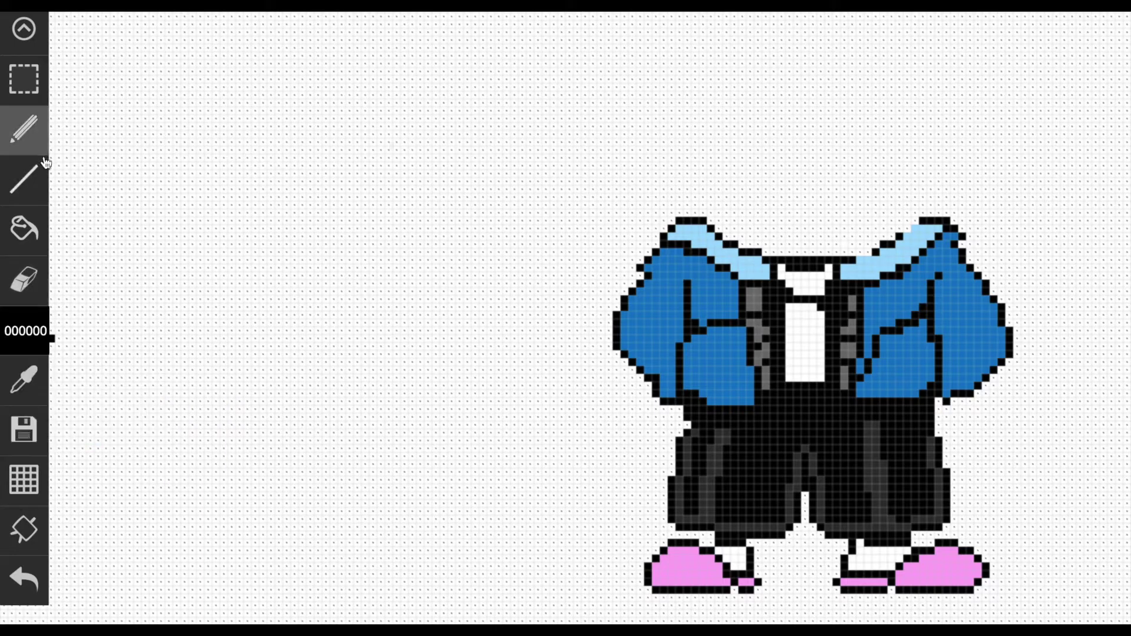
pyautogui.click(13, 341)
pyautogui.click(276, 320)
pyautogui.click(797, 252)
pyautogui.moveTo(823, 242); pyautogui.dragTo(821, 219)
pyautogui.moveTo(797, 218)
pyautogui.mouseDown()
pyautogui.moveTo(702, 207)
pyautogui.moveTo(704, 78)
pyautogui.mouseUp()
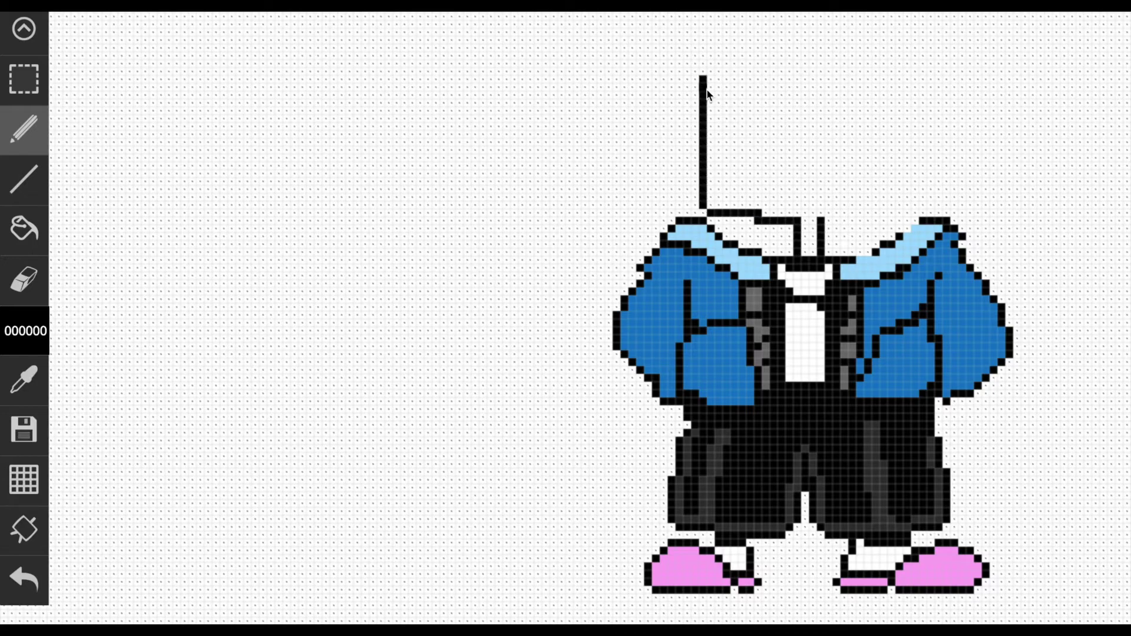
pyautogui.hotkey('ctrl', 'z')
pyautogui.hotkey('ctrl', 'z')
pyautogui.hotkey('ctrl', 'z')
pyautogui.hotkey('ctrl', 'z')
# Draw the black neck lines above the collar and a wide horizontal bottom edge for a monitor-shaped head.
pyautogui.moveTo(796, 234)
pyautogui.mouseDown()
pyautogui.moveTo(797, 199)
pyautogui.moveTo(820, 212)
pyautogui.moveTo(823, 198)
pyautogui.moveTo(692, 188)
pyautogui.moveTo(861, 208)
pyautogui.mouseUp()
pyautogui.click(744, 205)
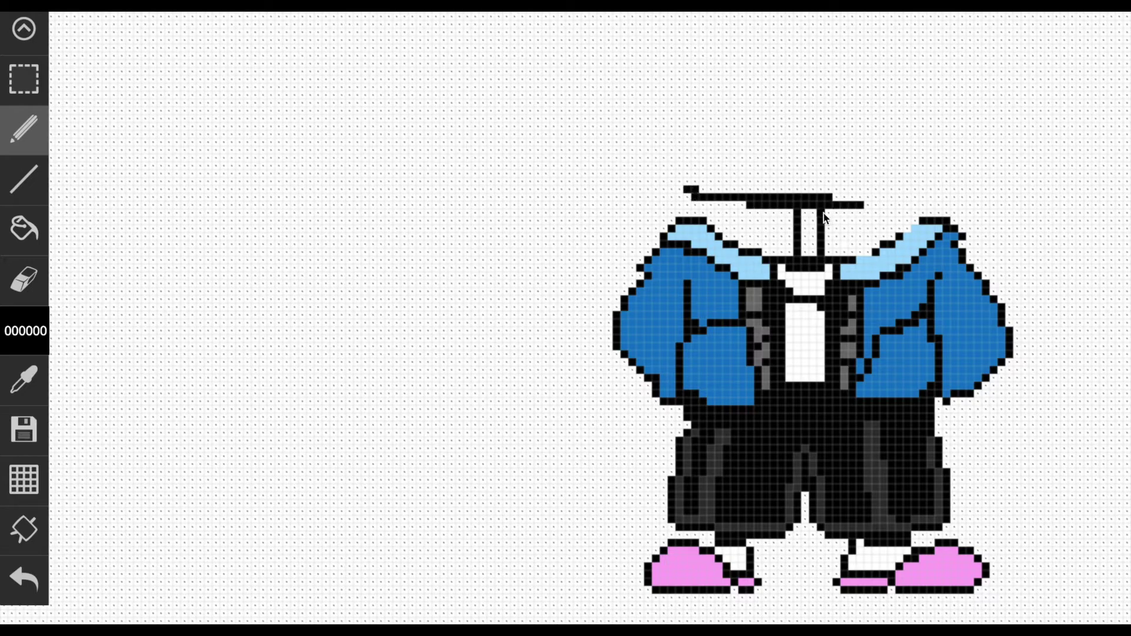
pyautogui.click(868, 206)
pyautogui.click(884, 205)
pyautogui.moveTo(869, 200); pyautogui.dragTo(885, 197)
pyautogui.click(743, 204)
# Draw black vertical side edges up from both ends of the head's bottom edge and erase the stray inner pixels.
pyautogui.moveTo(891, 199)
pyautogui.mouseDown()
pyautogui.moveTo(924, 188)
pyautogui.moveTo(925, 109)
pyautogui.mouseUp()
pyautogui.moveTo(687, 192); pyautogui.dragTo(687, 108)
pyautogui.press('e')
pyautogui.moveTo(696, 146); pyautogui.dragTo(695, 167)
pyautogui.click(25, 131)
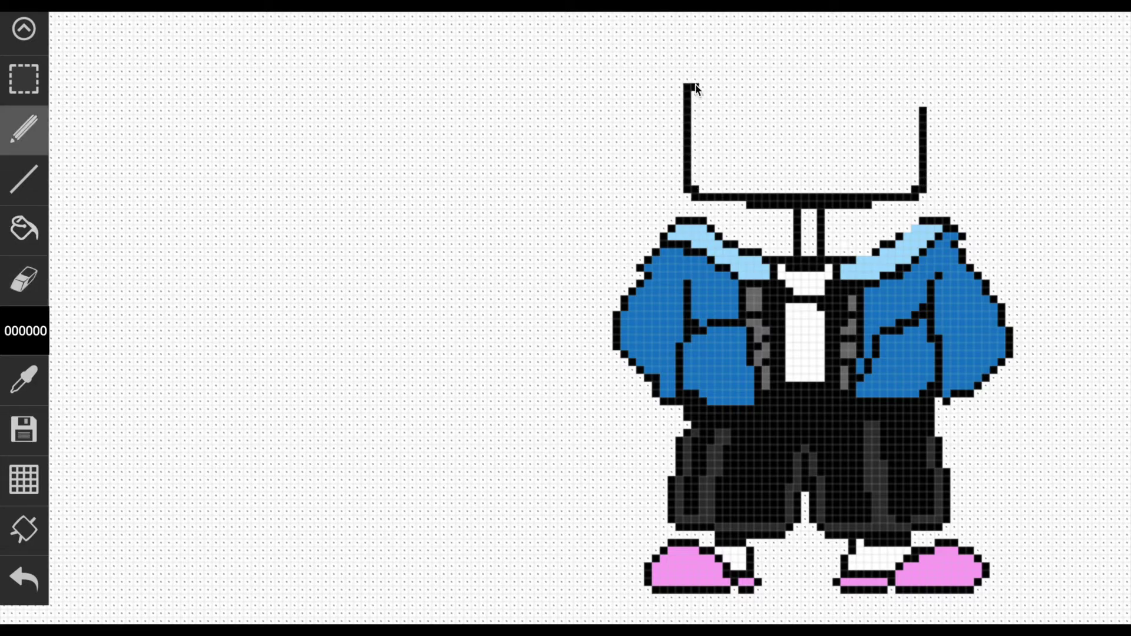
# Extend the right side of the head upward and add black pixels for both upper corners.
pyautogui.moveTo(925, 106); pyautogui.dragTo(923, 88)
pyautogui.click(919, 86)
pyautogui.click(718, 79)
# Erase the head's right edge and redraw it in black one pixel farther out.
pyautogui.click(931, 189)
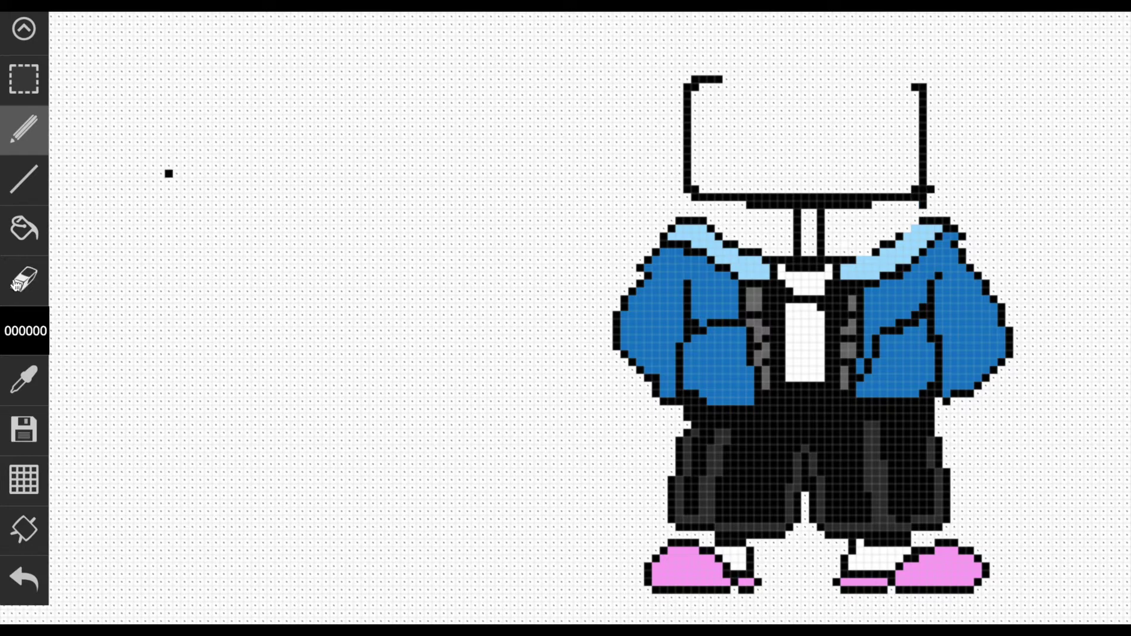
pyautogui.click(18, 275)
pyautogui.click(923, 205)
pyautogui.click(915, 189)
pyautogui.moveTo(923, 182); pyautogui.dragTo(915, 87)
pyautogui.click(24, 130)
pyautogui.moveTo(931, 179)
pyautogui.mouseDown()
pyautogui.moveTo(931, 79)
pyautogui.moveTo(924, 103)
pyautogui.mouseUp()
pyautogui.click(23, 280)
pyautogui.click(24, 130)
# Close the head's top edge in black and thicken the middle stretches of the top and bottom edges.
pyautogui.moveTo(725, 79); pyautogui.dragTo(916, 81)
pyautogui.click(24, 280)
pyautogui.click(931, 80)
pyautogui.click(23, 130)
pyautogui.moveTo(740, 203); pyautogui.dragTo(889, 206)
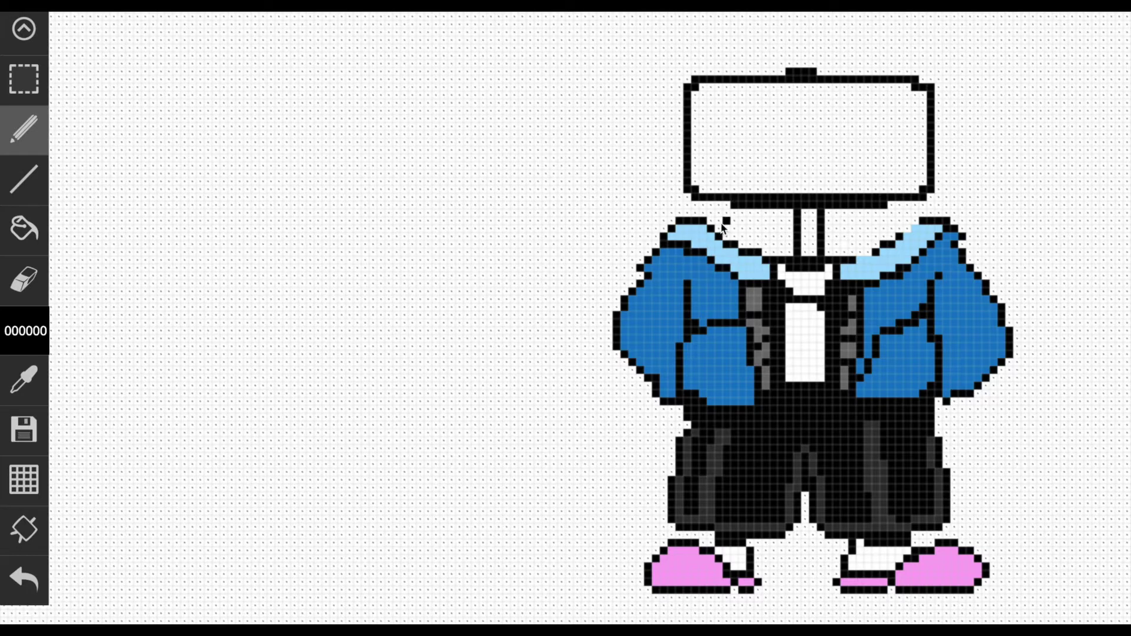
pyautogui.click(711, 204)
pyautogui.moveTo(880, 72); pyautogui.dragTo(833, 72)
# Set the colour to dark grey 545755 and try filling the head outline with it.
pyautogui.click(24, 331)
pyautogui.click(213, 434)
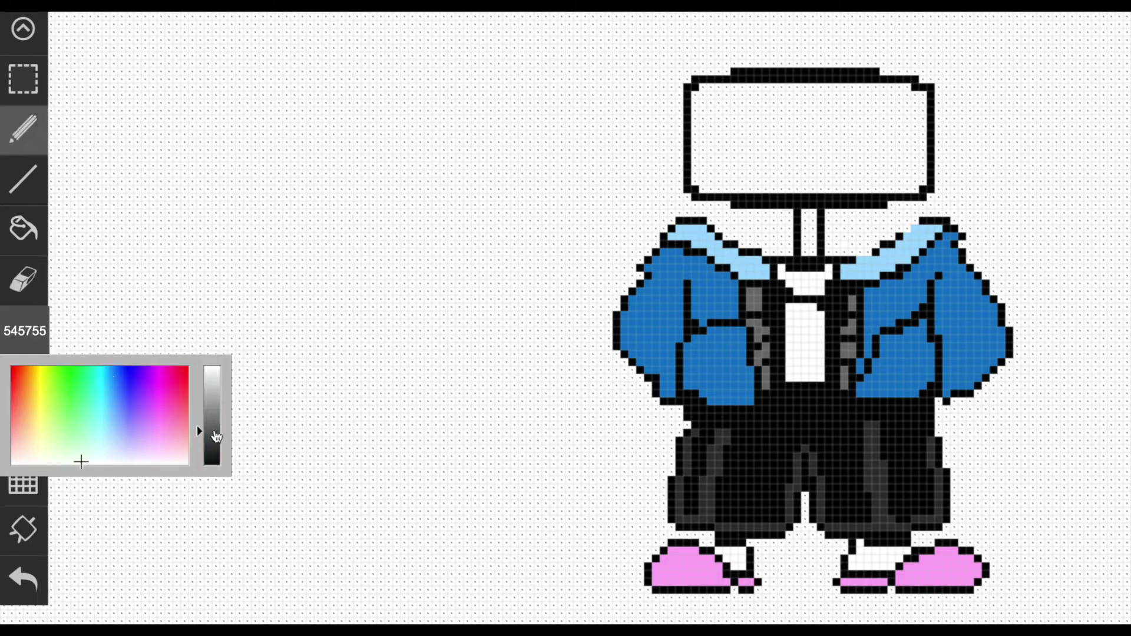
pyautogui.click(23, 229)
pyautogui.click(760, 76)
pyautogui.hotkey('ctrl', 'z')
# Separate the head outline from the neck with grey pixels at the joint and fill the outline with 545755.
pyautogui.click(23, 129)
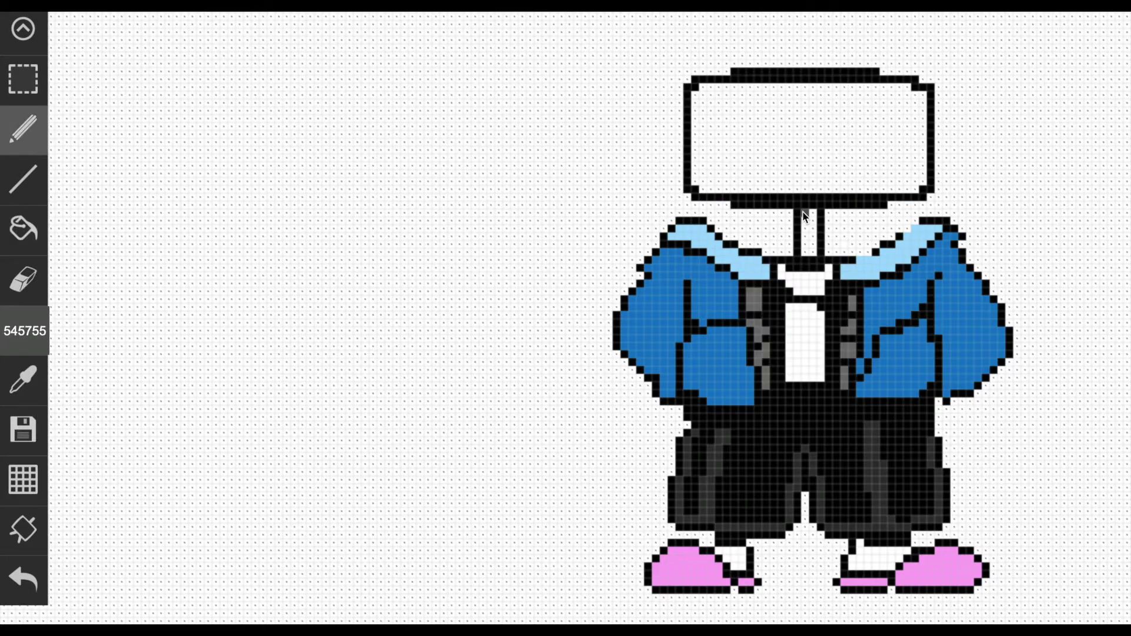
pyautogui.click(23, 229)
pyautogui.click(769, 206)
pyautogui.hotkey('ctrl', 'z')
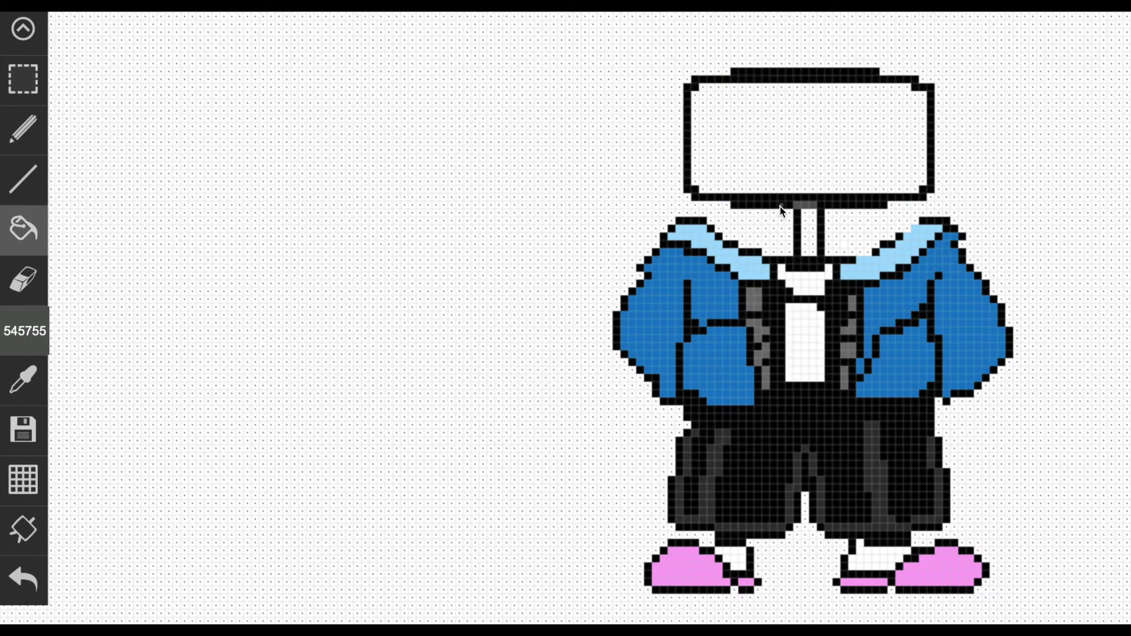
pyautogui.click(24, 128)
pyautogui.click(822, 205)
pyautogui.click(17, 212)
pyautogui.click(730, 203)
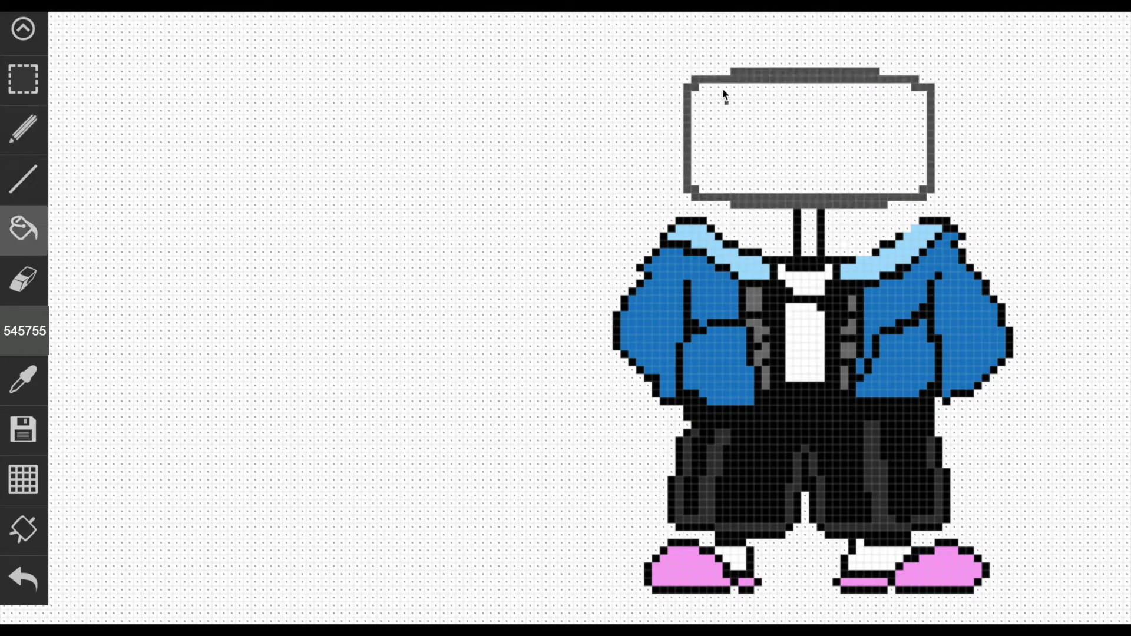
# Thicken the head frame's sides and corners on the inside with dark grey pixels.
pyautogui.click(23, 271)
pyautogui.click(23, 128)
pyautogui.moveTo(727, 87)
pyautogui.mouseDown()
pyautogui.moveTo(694, 99)
pyautogui.moveTo(695, 172)
pyautogui.mouseUp()
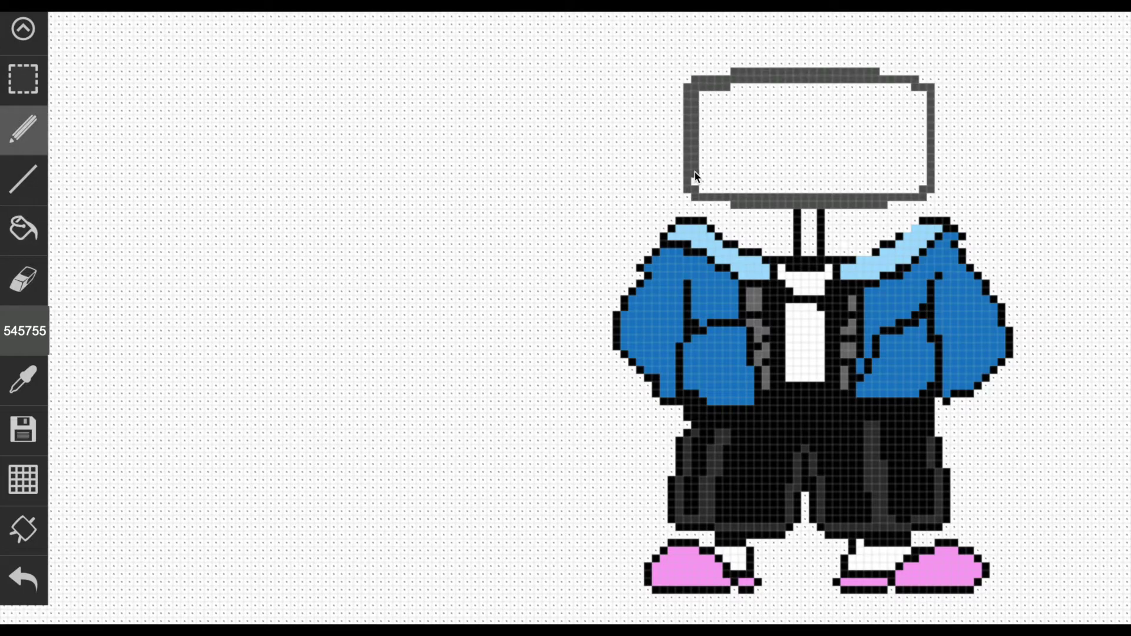
pyautogui.moveTo(891, 197)
pyautogui.mouseDown()
pyautogui.moveTo(913, 190)
pyautogui.moveTo(925, 170)
pyautogui.moveTo(893, 88)
pyautogui.mouseUp()
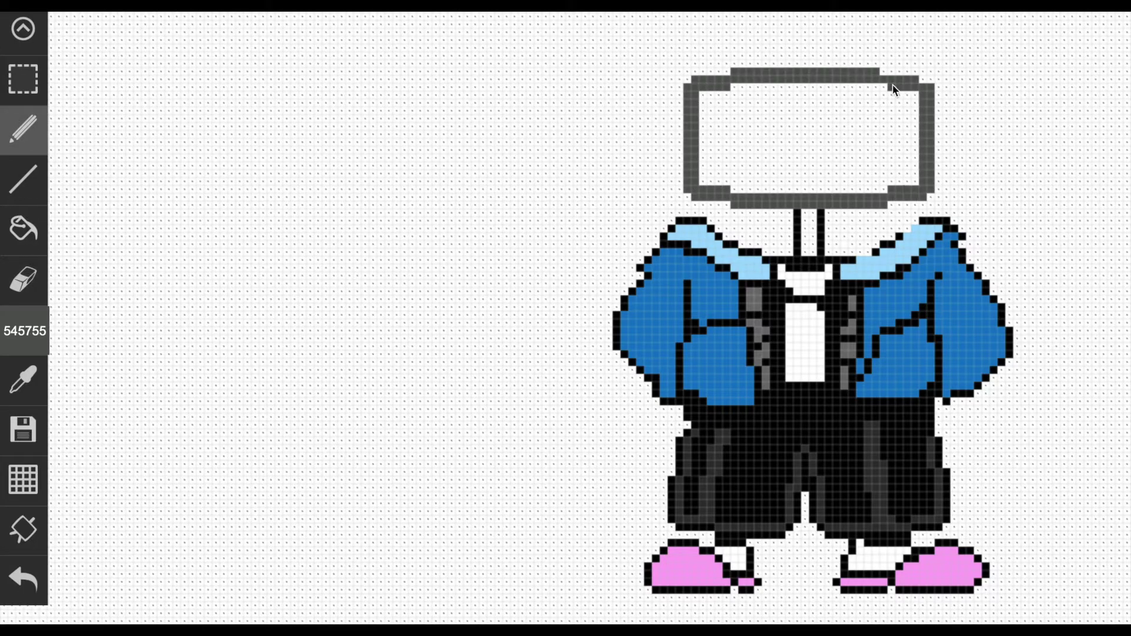
# Open the hood's upper left edge with light blue 9EDBFF and extend its black outline up to the head.
pyautogui.rightClick(691, 227)
pyautogui.moveTo(703, 221)
pyautogui.mouseDown()
pyautogui.moveTo(680, 221)
pyautogui.moveTo(672, 204)
pyautogui.mouseUp()
pyautogui.rightClick(672, 228)
pyautogui.rightClick(679, 218)
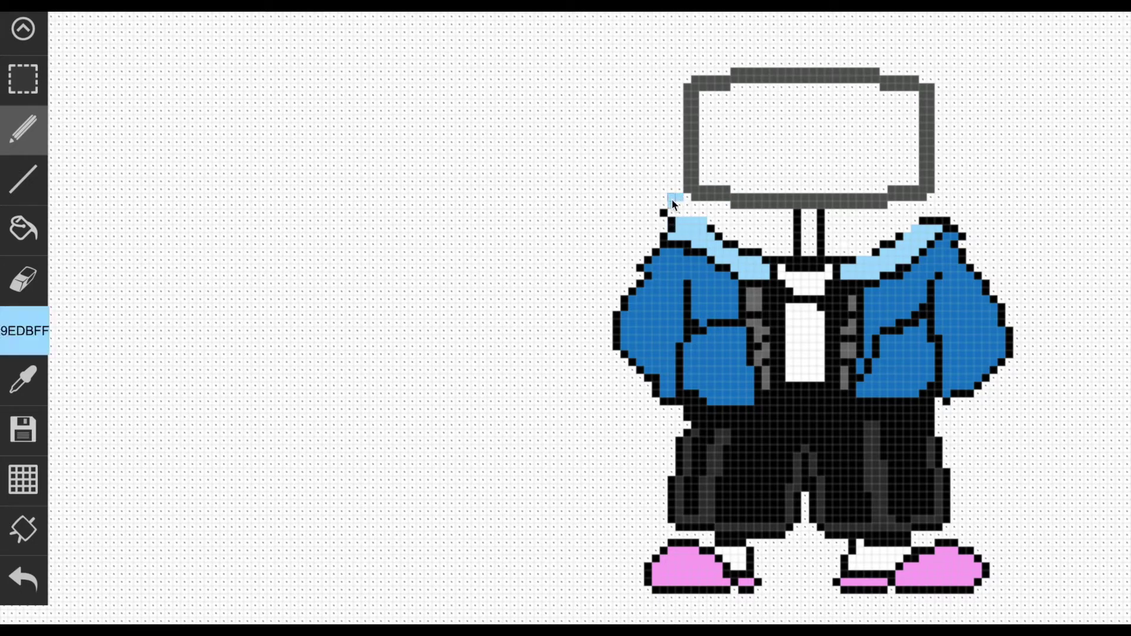
pyautogui.rightClick(665, 205)
pyautogui.click(678, 190)
# Open the hood's upper right edge with light blue, extend its black outline up to the head and erase the stray pixel.
pyautogui.rightClick(919, 226)
pyautogui.moveTo(923, 221); pyautogui.dragTo(940, 220)
pyautogui.rightClick(947, 223)
pyautogui.click(952, 213)
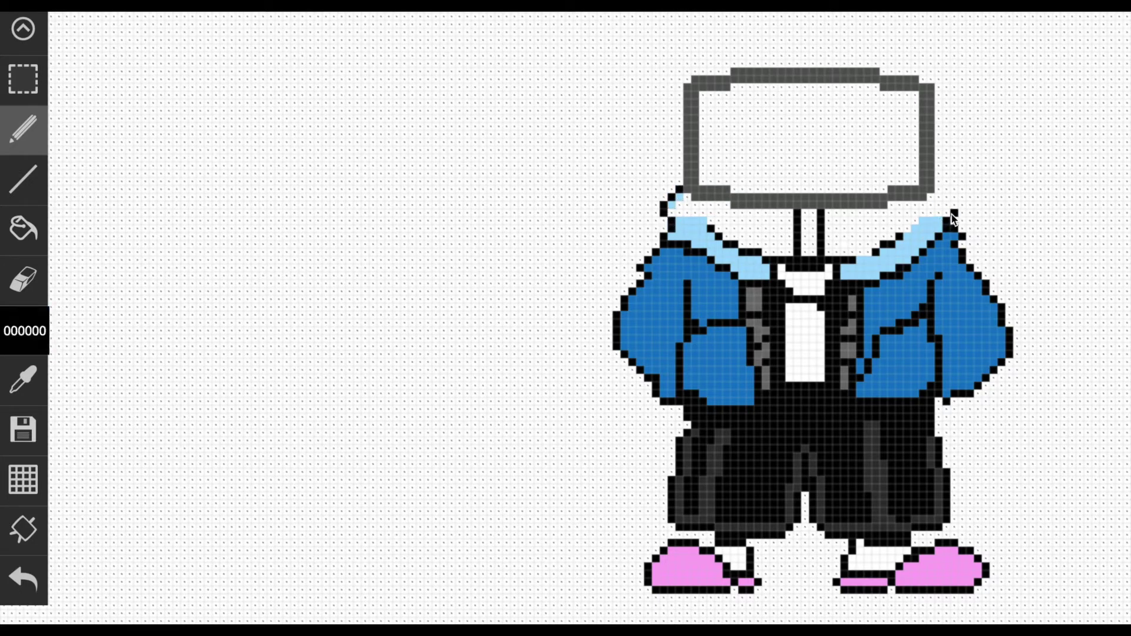
pyautogui.click(949, 212)
pyautogui.click(945, 187)
pyautogui.click(938, 175)
pyautogui.click(23, 279)
pyautogui.click(955, 212)
# Cover the hood's black inner edges with light blue 9EDBFF and fill the empty hood area around the neck.
pyautogui.click(24, 130)
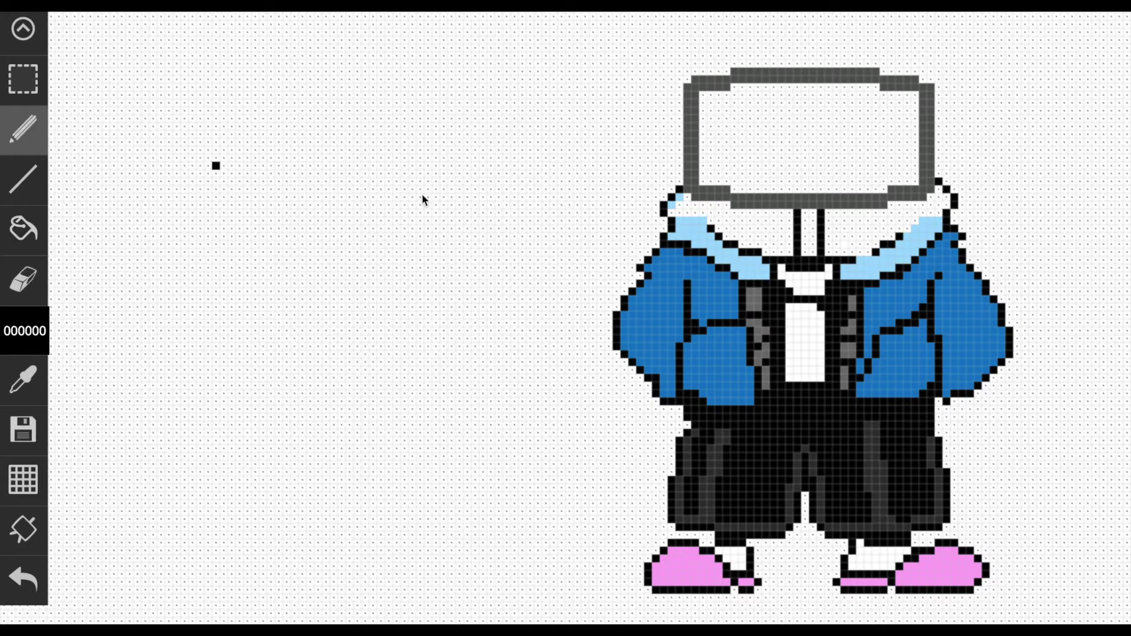
pyautogui.rightClick(694, 237)
pyautogui.moveTo(710, 229); pyautogui.dragTo(759, 252)
pyautogui.moveTo(876, 252); pyautogui.dragTo(899, 236)
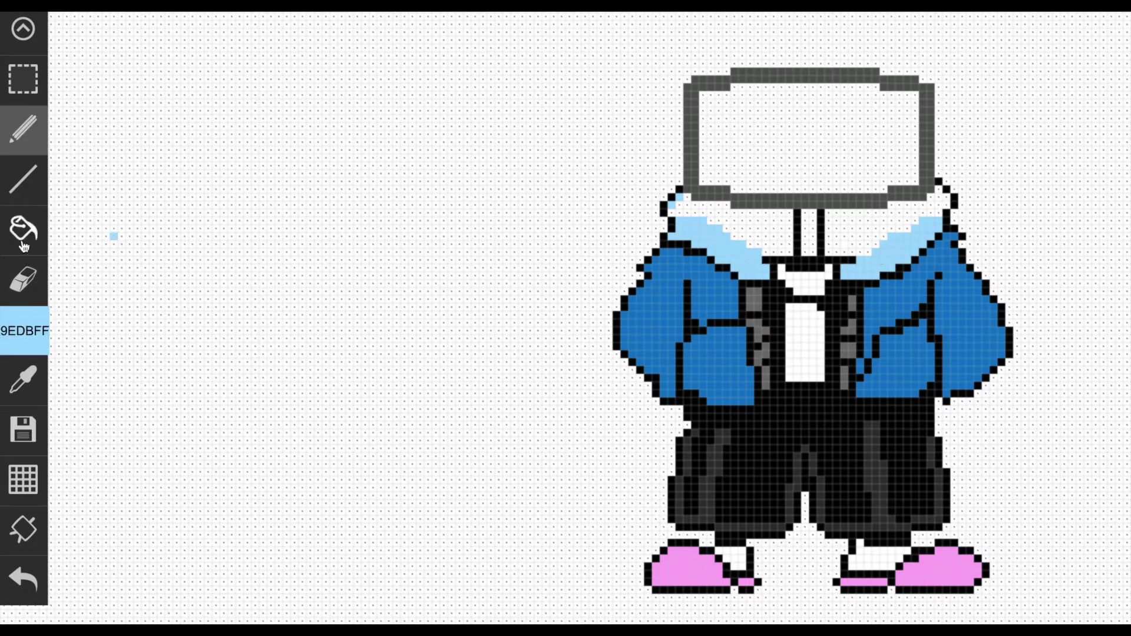
pyautogui.click(20, 246)
pyautogui.click(754, 231)
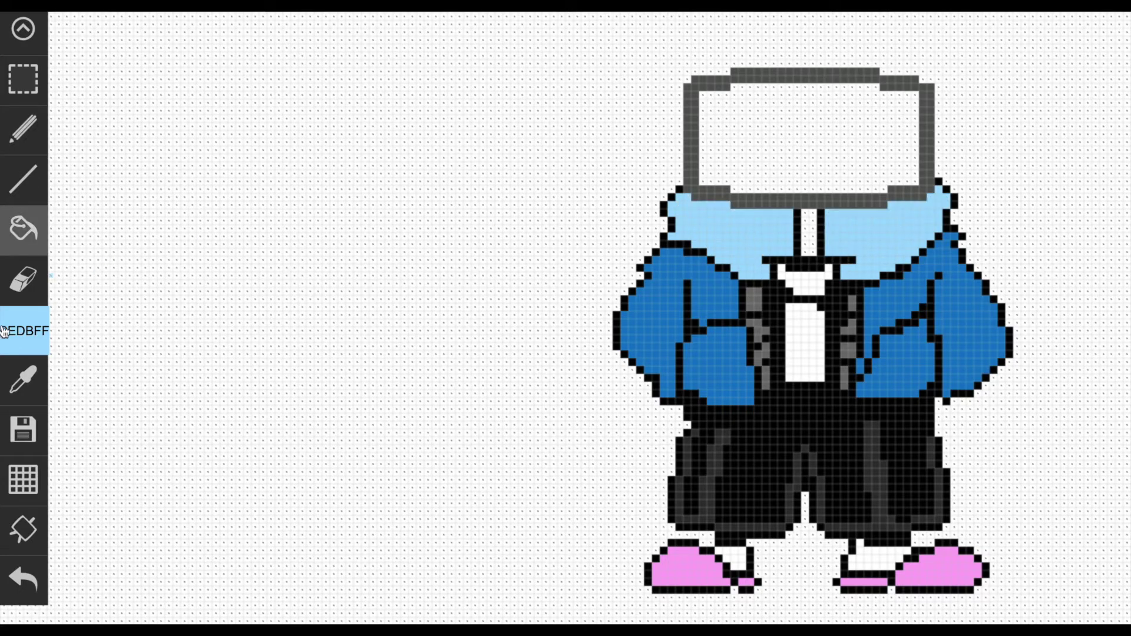
# Colour in the neck below the head, covering it with grey 656966.
pyautogui.rightClick(792, 287)
pyautogui.click(24, 131)
pyautogui.moveTo(805, 213)
pyautogui.mouseDown()
pyautogui.moveTo(806, 245)
pyautogui.moveTo(804, 211)
pyautogui.mouseUp()
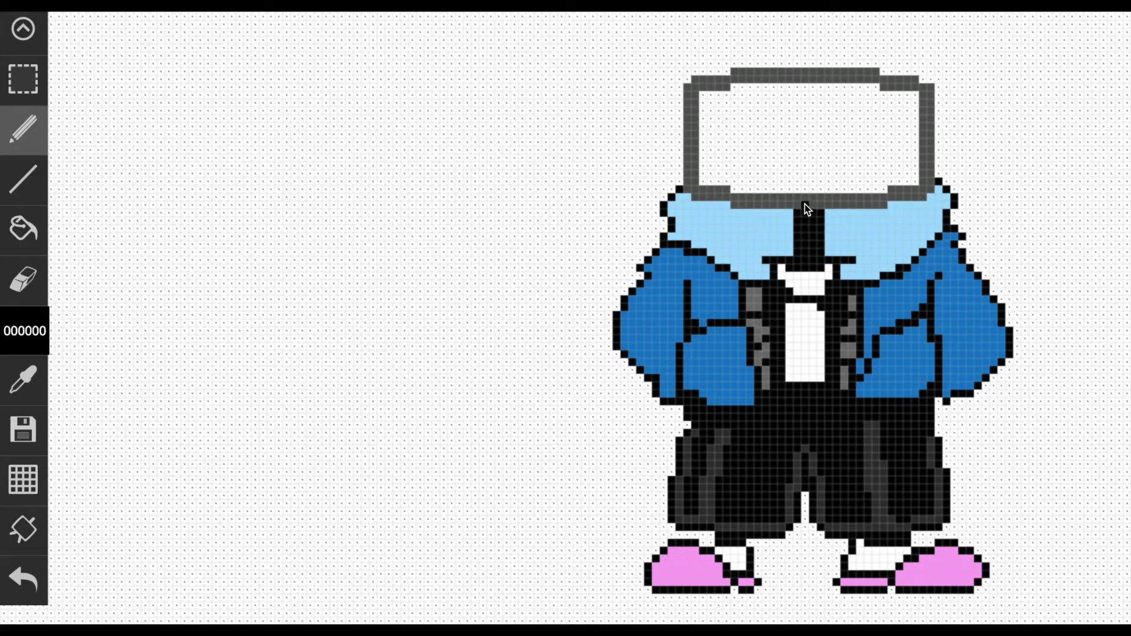
pyautogui.keyDown('alt'); pyautogui.click(807, 205); pyautogui.keyUp('alt')
pyautogui.click(21, 330)
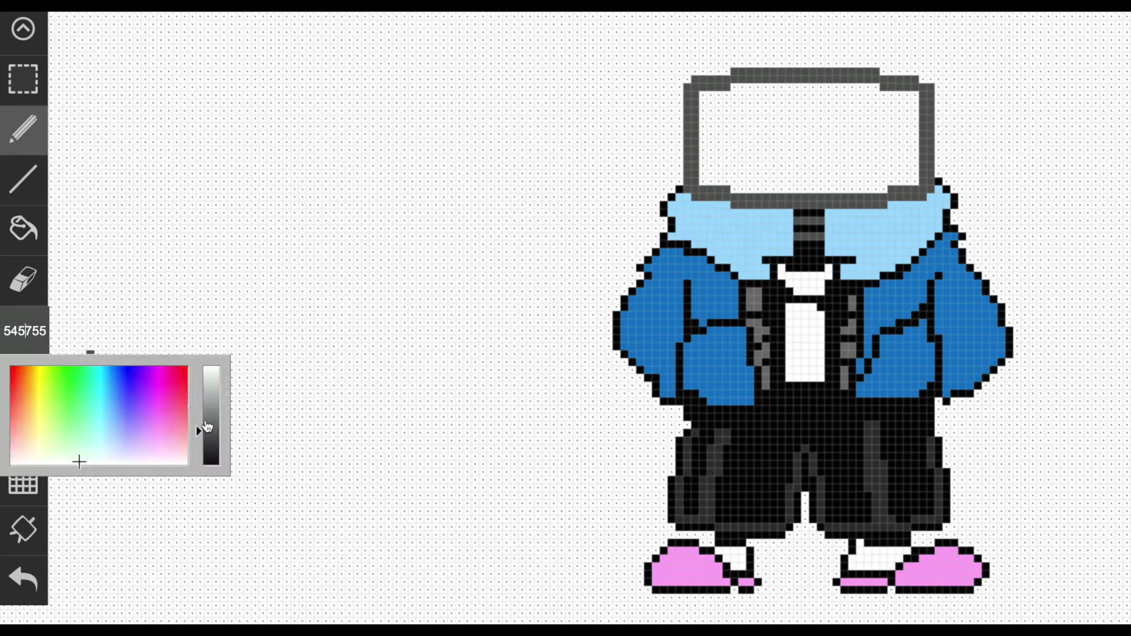
pyautogui.click(206, 425)
pyautogui.moveTo(796, 214); pyautogui.dragTo(816, 231)
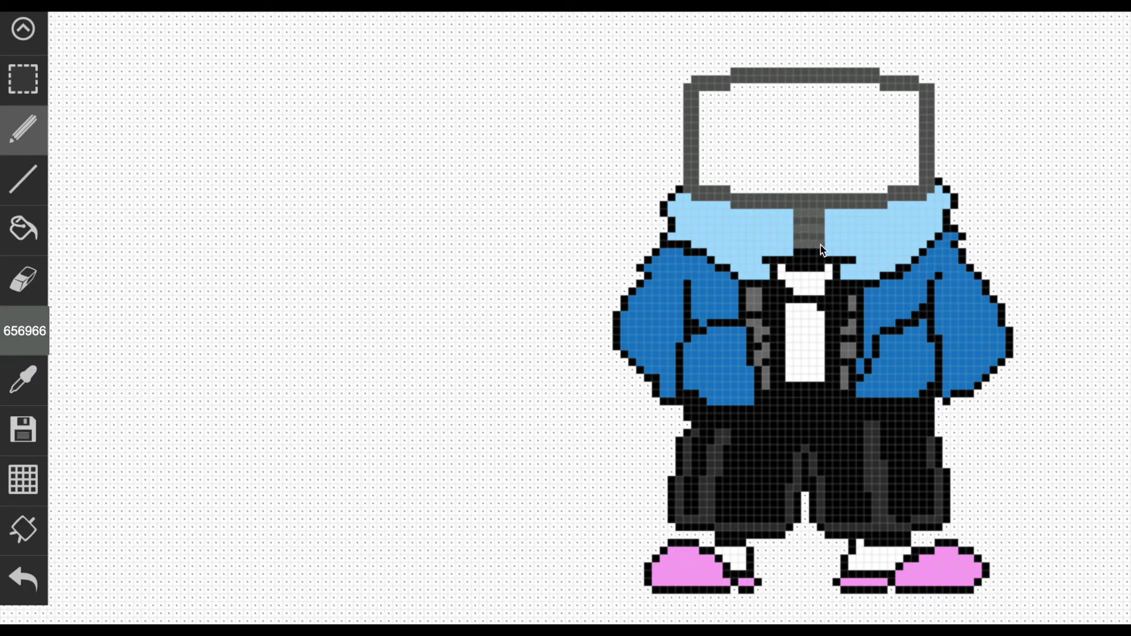
# Paint a rounded black collar around the base of the neck, over the inner edges of the hood.
pyautogui.keyDown('alt'); pyautogui.click(774, 260); pyautogui.keyUp('alt')
pyautogui.moveTo(793, 235)
pyautogui.mouseDown()
pyautogui.moveTo(734, 266)
pyautogui.moveTo(769, 286)
pyautogui.mouseUp()
pyautogui.moveTo(843, 272); pyautogui.dragTo(847, 281)
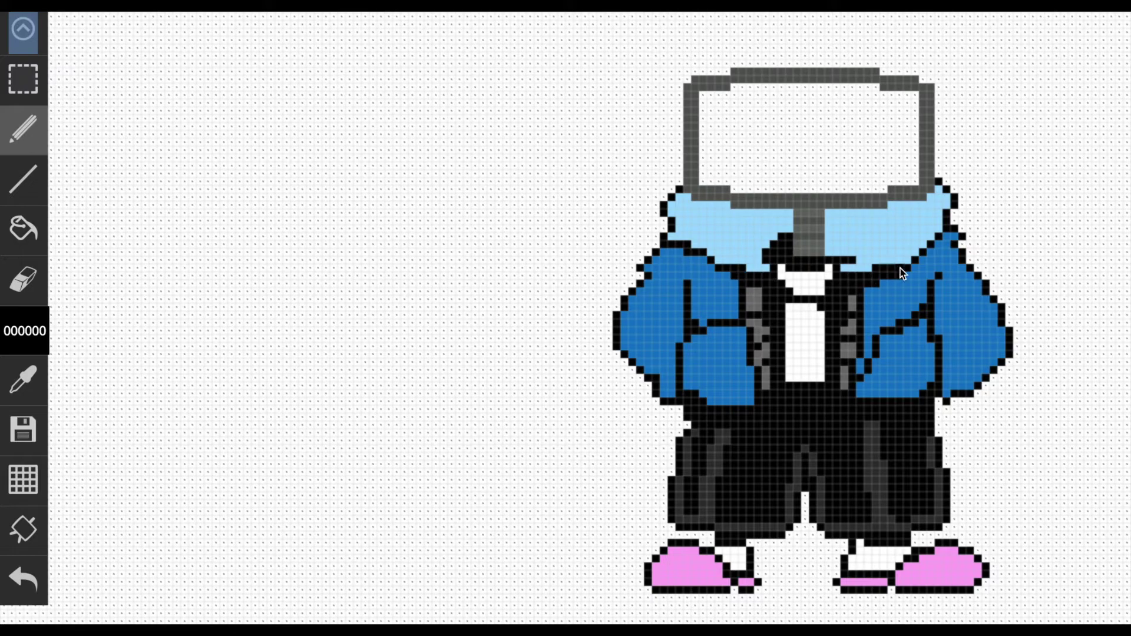
pyautogui.moveTo(786, 241)
pyautogui.mouseDown()
pyautogui.moveTo(752, 256)
pyautogui.moveTo(763, 235)
pyautogui.moveTo(797, 230)
pyautogui.moveTo(771, 233)
pyautogui.moveTo(754, 267)
pyautogui.mouseUp()
pyautogui.moveTo(820, 239)
pyautogui.mouseDown()
pyautogui.moveTo(846, 233)
pyautogui.moveTo(857, 268)
pyautogui.moveTo(853, 257)
pyautogui.mouseUp()
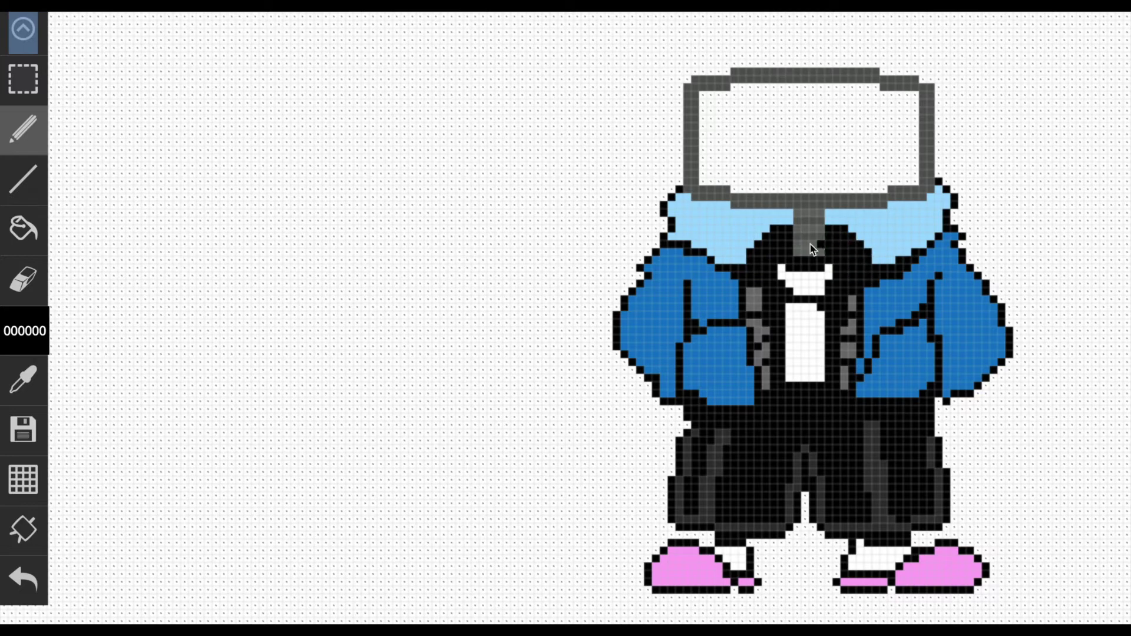
# Darken the jacket's blue to 041D30 and fill all the jacket and sleeve sections with it.
pyautogui.click(24, 380)
pyautogui.click(716, 303)
pyautogui.click(39, 351)
pyautogui.click(213, 442)
pyautogui.click(24, 229)
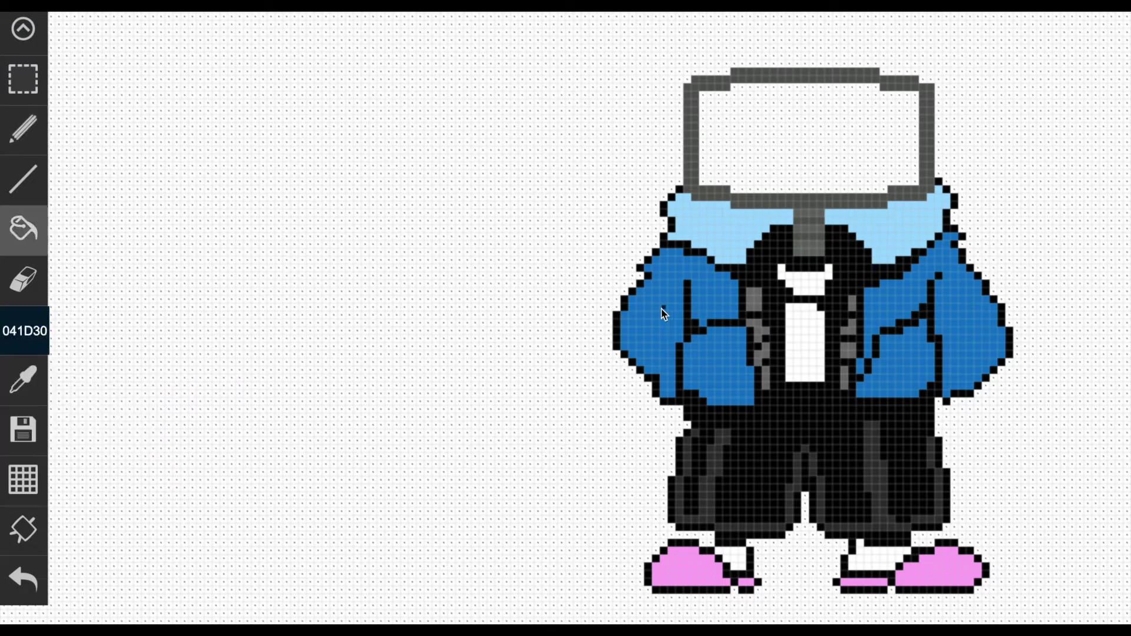
pyautogui.click(664, 309)
pyautogui.click(716, 360)
pyautogui.click(894, 318)
pyautogui.click(934, 356)
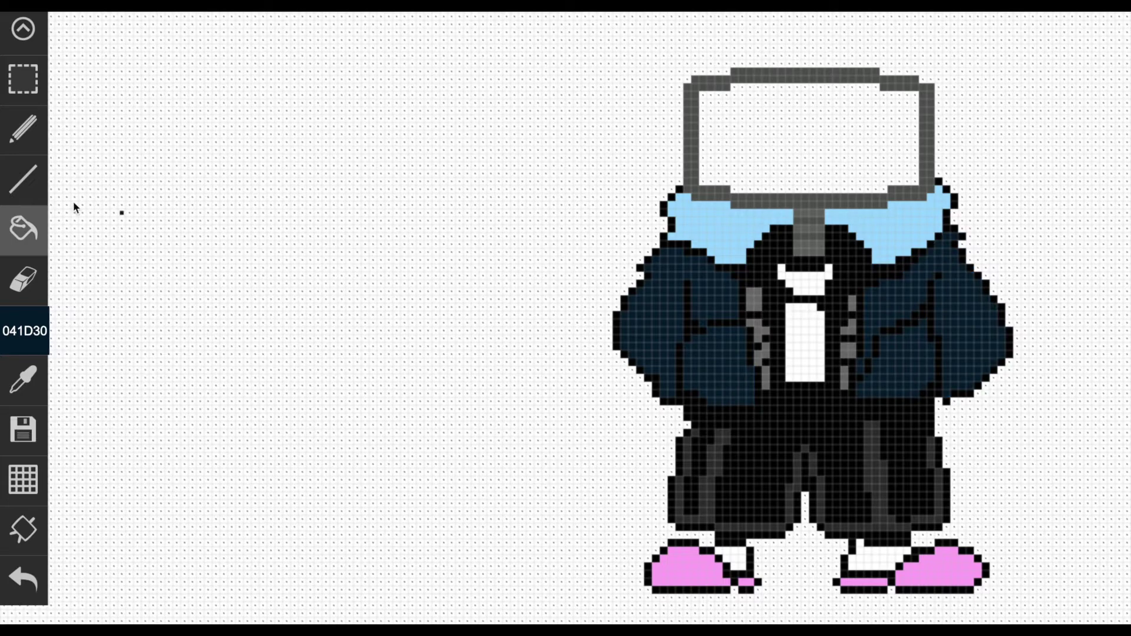
# Shade the head frame with neutral grey 4F4F4F pixels and hide the pixel grid.
pyautogui.click(35, 127)
pyautogui.click(25, 330)
pyautogui.click(102, 464)
pyautogui.moveTo(211, 425); pyautogui.dragTo(211, 408)
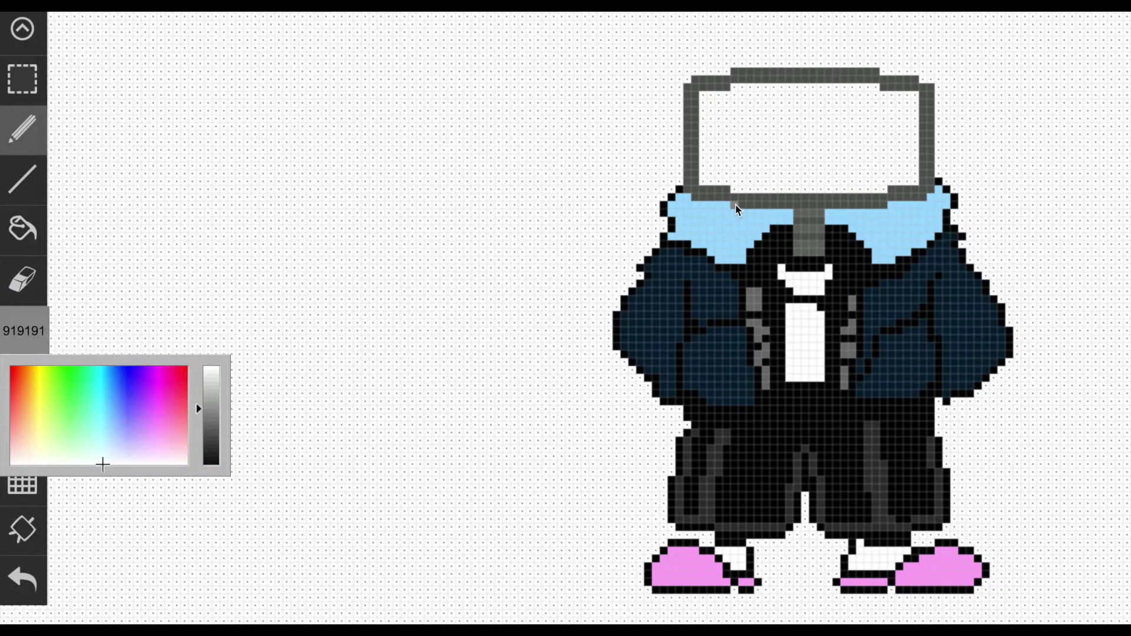
pyautogui.click(208, 440)
pyautogui.click(22, 479)
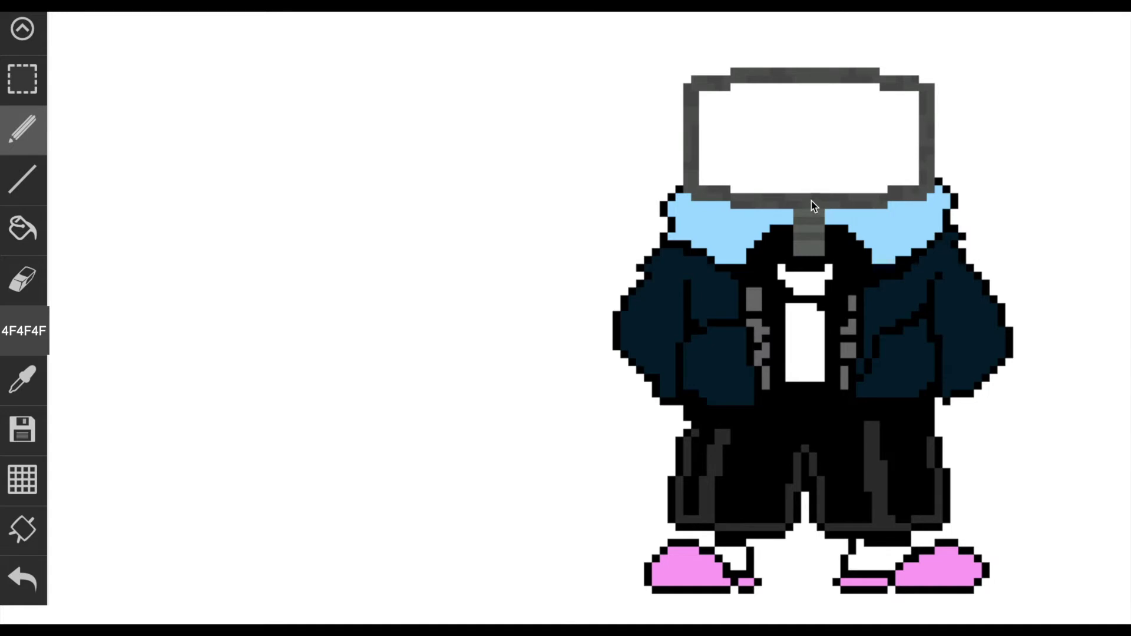
# Fill the inside of the head frame with black sampled from the shorts.
pyautogui.click(22, 380)
pyautogui.click(766, 459)
pyautogui.click(23, 229)
pyautogui.click(866, 150)
pyautogui.click(23, 380)
pyautogui.click(797, 330)
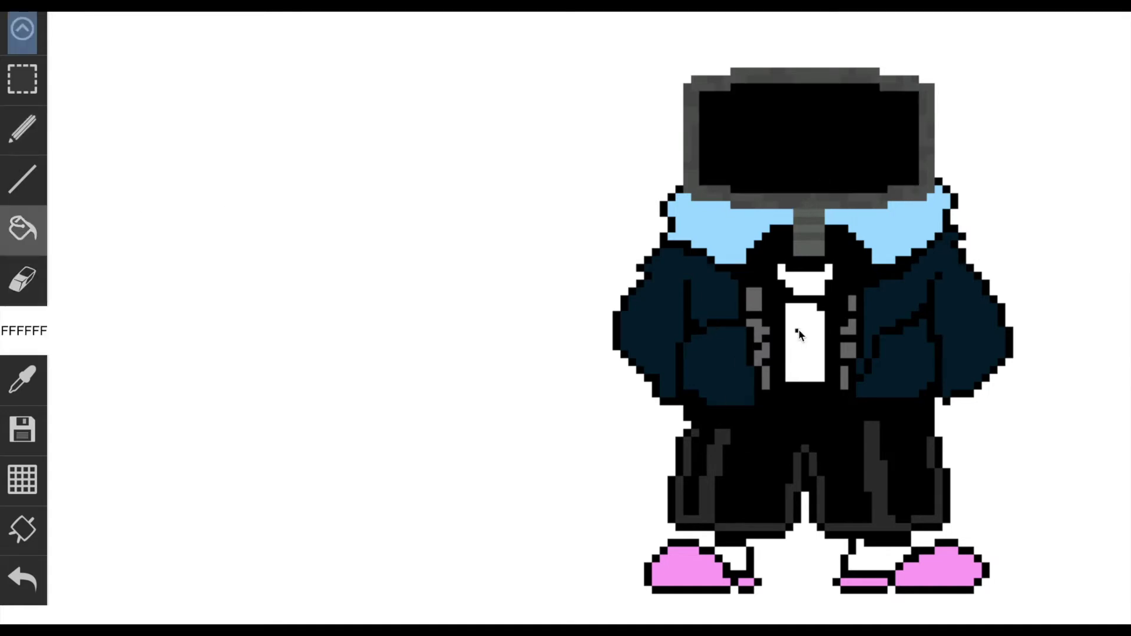
pyautogui.click(22, 129)
pyautogui.moveTo(789, 170)
pyautogui.mouseDown()
pyautogui.moveTo(806, 157)
pyautogui.moveTo(824, 175)
pyautogui.mouseUp()
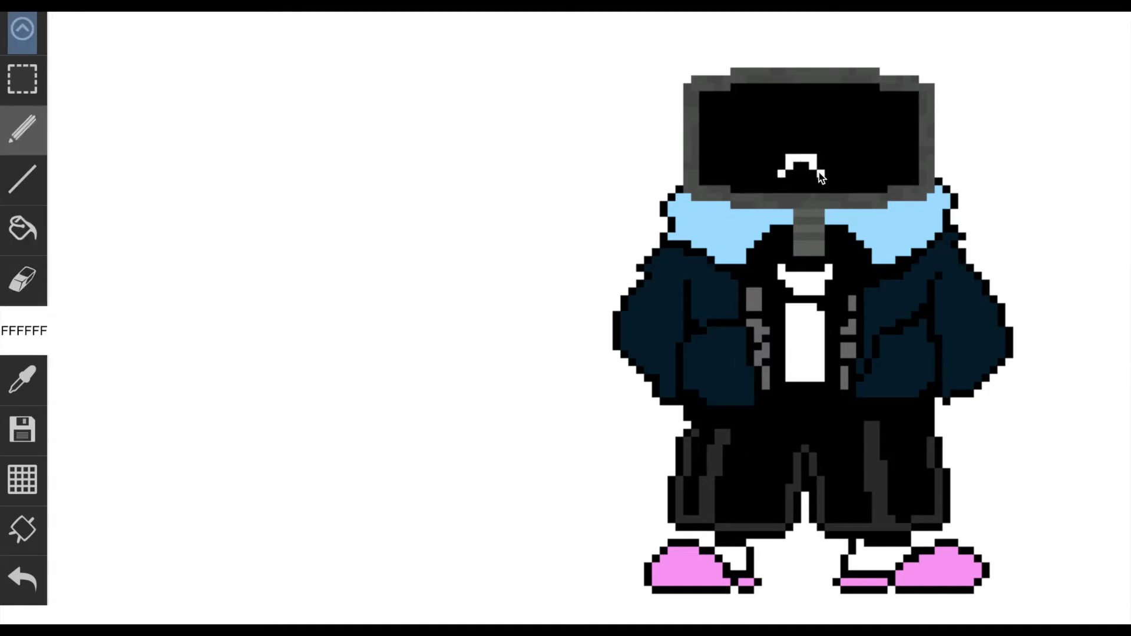
pyautogui.click(22, 279)
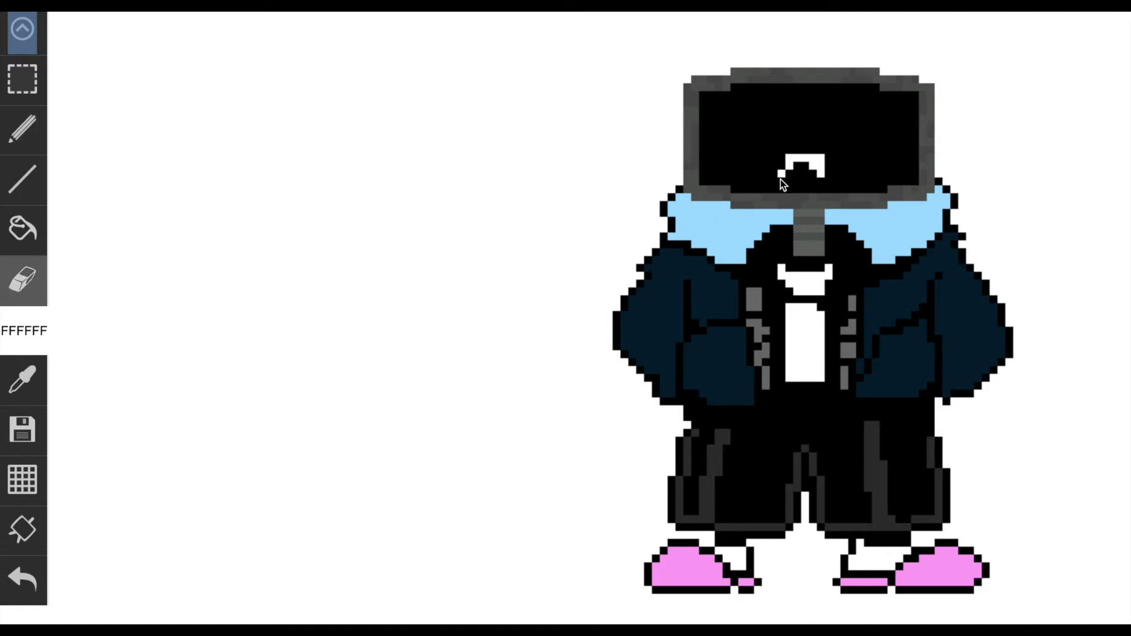
pyautogui.click(22, 380)
pyautogui.click(784, 184)
pyautogui.click(22, 129)
pyautogui.moveTo(782, 172)
pyautogui.mouseDown()
pyautogui.moveTo(844, 182)
pyautogui.moveTo(791, 168)
pyautogui.moveTo(822, 172)
pyautogui.mouseUp()
# Draw a white five-pointed star on the head's black screen, shaping its legs and arms with white and black pixels.
pyautogui.click(23, 380)
pyautogui.click(613, 223)
pyautogui.click(823, 158)
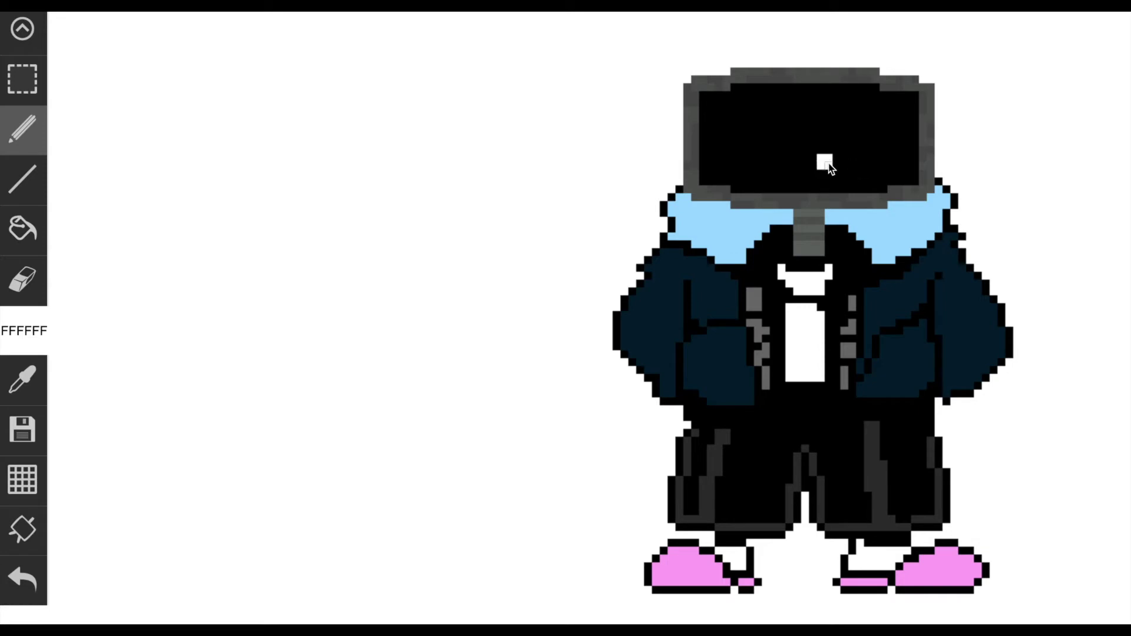
pyautogui.click(837, 173)
pyautogui.rightClick(821, 180)
pyautogui.click(821, 174)
pyautogui.rightClick(820, 167)
pyautogui.moveTo(808, 164); pyautogui.dragTo(800, 167)
pyautogui.click(791, 179)
pyautogui.rightClick(783, 159)
pyautogui.moveTo(790, 159)
pyautogui.mouseDown()
pyautogui.moveTo(797, 141)
pyautogui.moveTo(790, 131)
pyautogui.moveTo(817, 105)
pyautogui.moveTo(829, 125)
pyautogui.moveTo(803, 134)
pyautogui.moveTo(827, 148)
pyautogui.moveTo(850, 146)
pyautogui.mouseUp()
pyautogui.rightClick(798, 171)
pyautogui.click(805, 167)
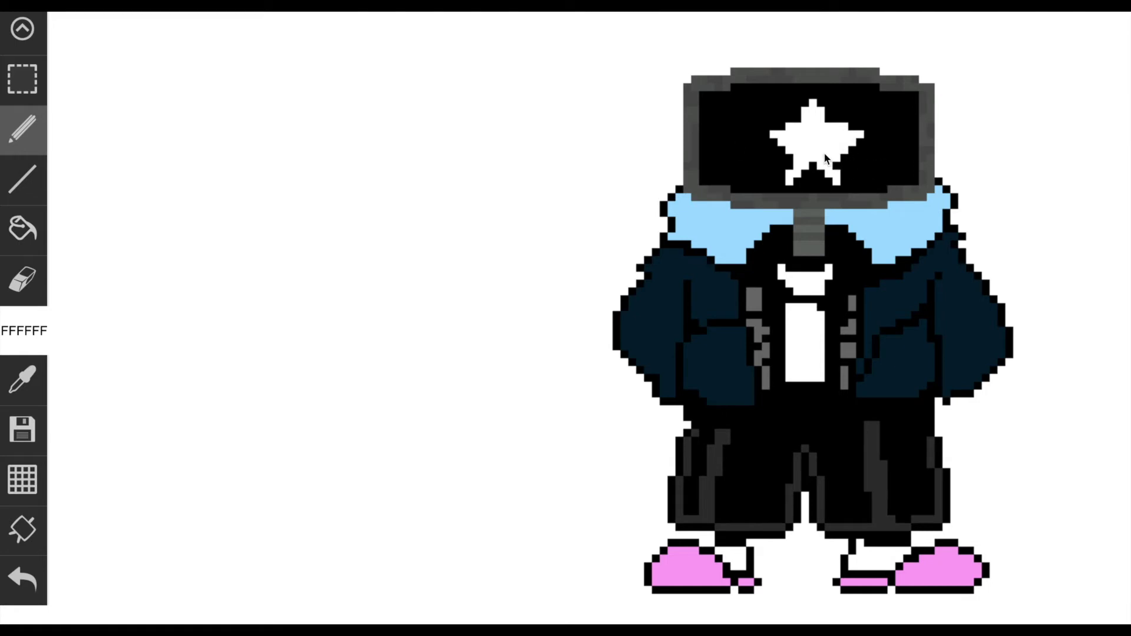
# Try trimming the star's upper arms with black pixels.
pyautogui.rightClick(847, 119)
pyautogui.click(844, 126)
pyautogui.click(790, 126)
pyautogui.click(844, 134)
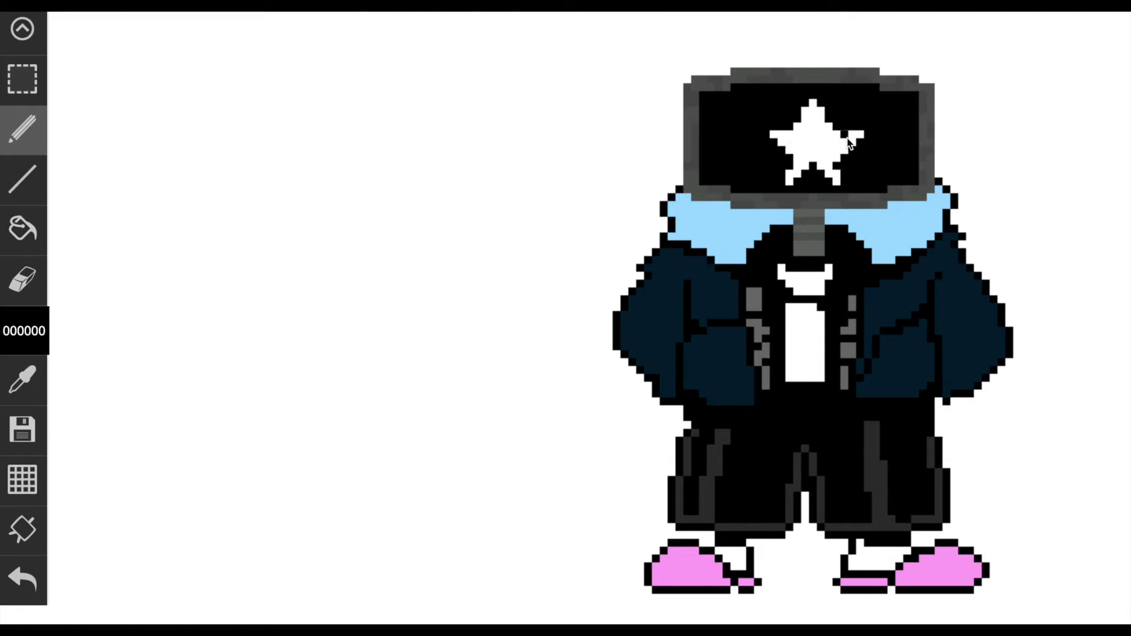
# Undo the latest retouches to the star's arms.
pyautogui.hotkey('ctrl', 'z')
pyautogui.hotkey('ctrl', 'z')
pyautogui.hotkey('ctrl', 'z')
pyautogui.hotkey('ctrl', 'z')
pyautogui.hotkey('ctrl', 'z')
pyautogui.rightClick(799, 160)
pyautogui.hotkey('ctrl', 'z')
# Fill the star on the screen with blue 4141D1.
pyautogui.click(24, 331)
pyautogui.moveTo(127, 394); pyautogui.dragTo(128, 397)
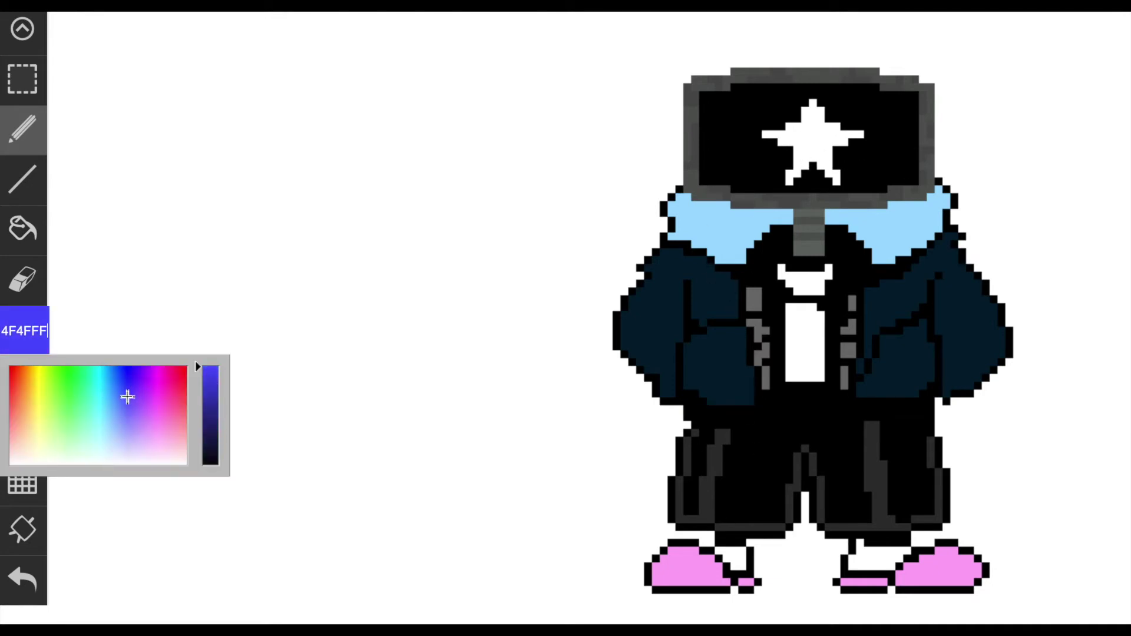
pyautogui.click(210, 384)
pyautogui.click(23, 228)
pyautogui.click(793, 156)
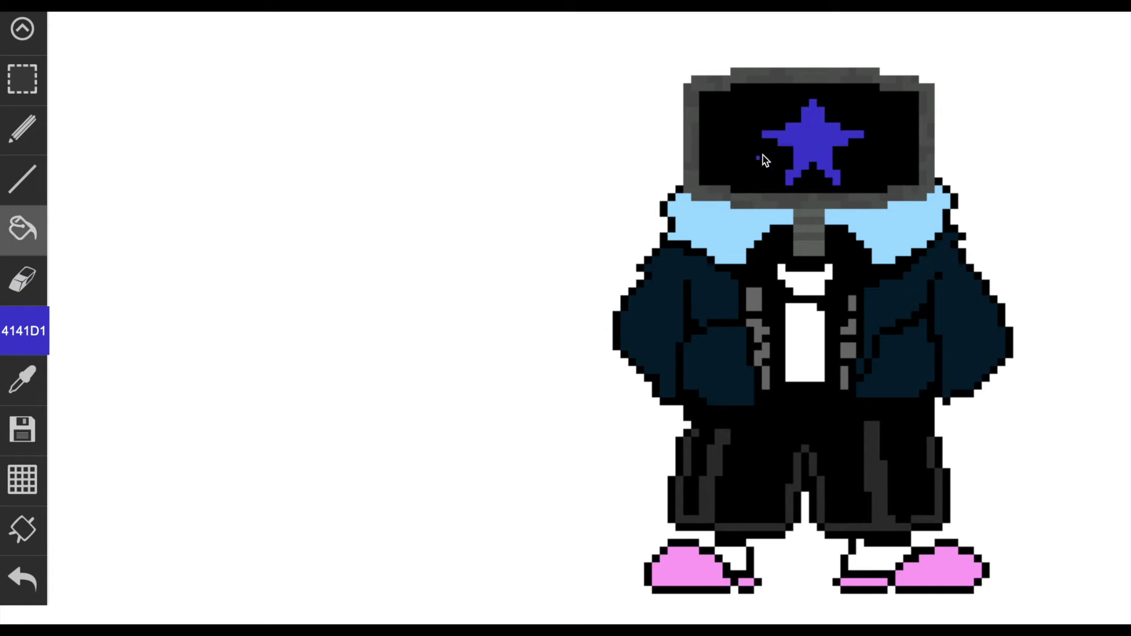
# Try recolouring the star with yellow E8D52A and undo the fill.
pyautogui.click(27, 332)
pyautogui.click(38, 386)
pyautogui.click(212, 379)
pyautogui.click(834, 180)
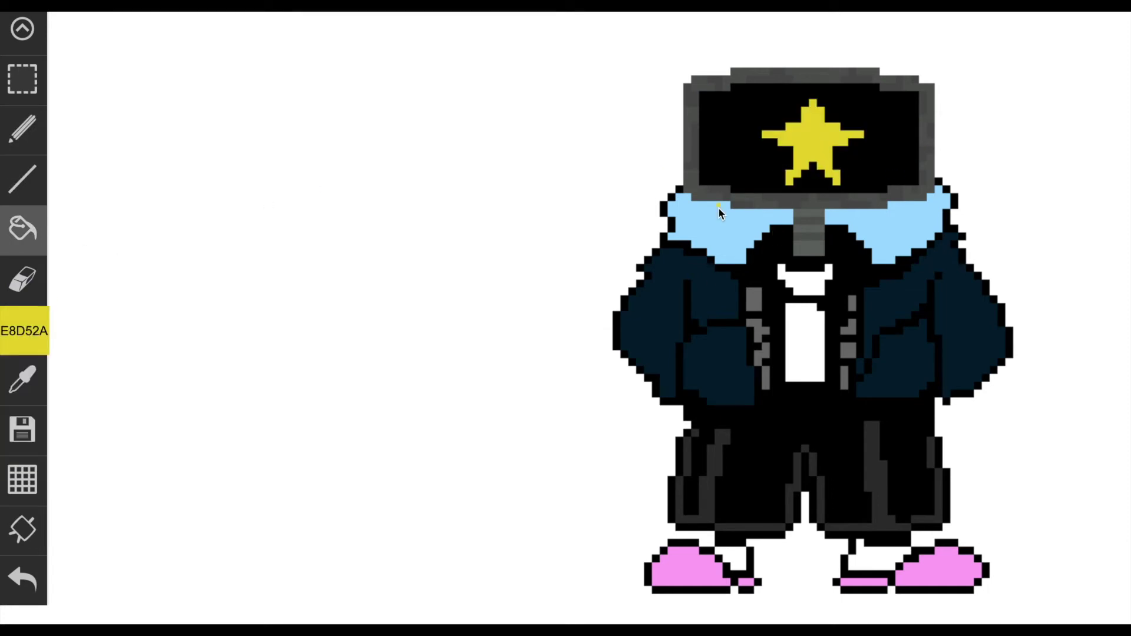
pyautogui.hotkey('ctrl', 'z')
# Fill both halves of the hood with blue 4141D1 and recolour the star yellow.
pyautogui.click(753, 228)
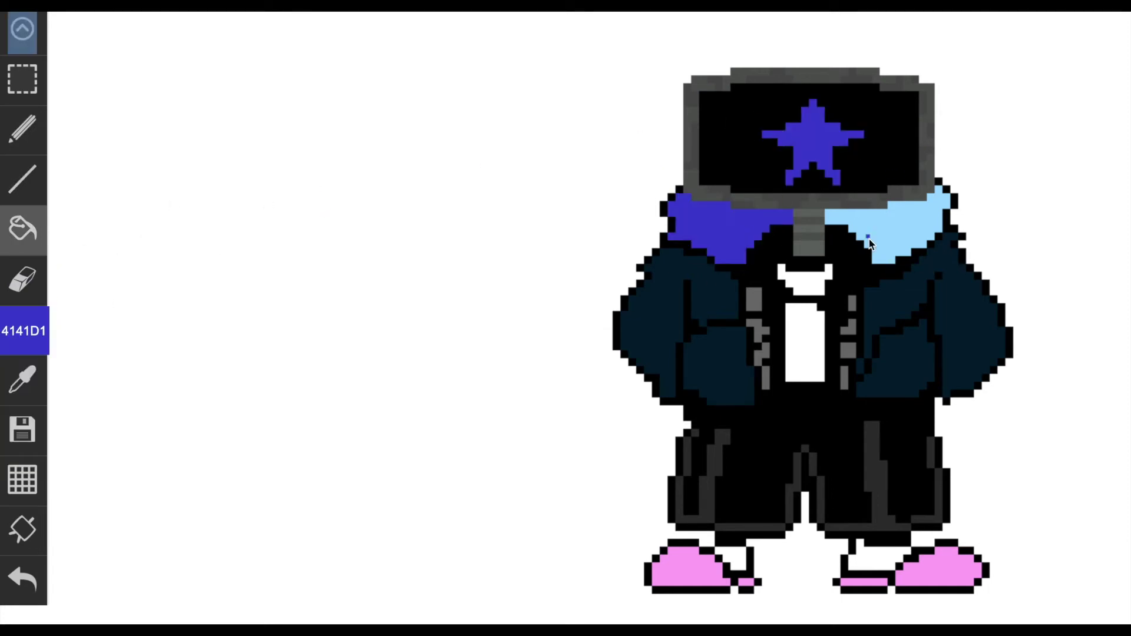
pyautogui.click(867, 235)
pyautogui.click(21, 328)
pyautogui.click(37, 387)
pyautogui.moveTo(37, 386); pyautogui.dragTo(36, 385)
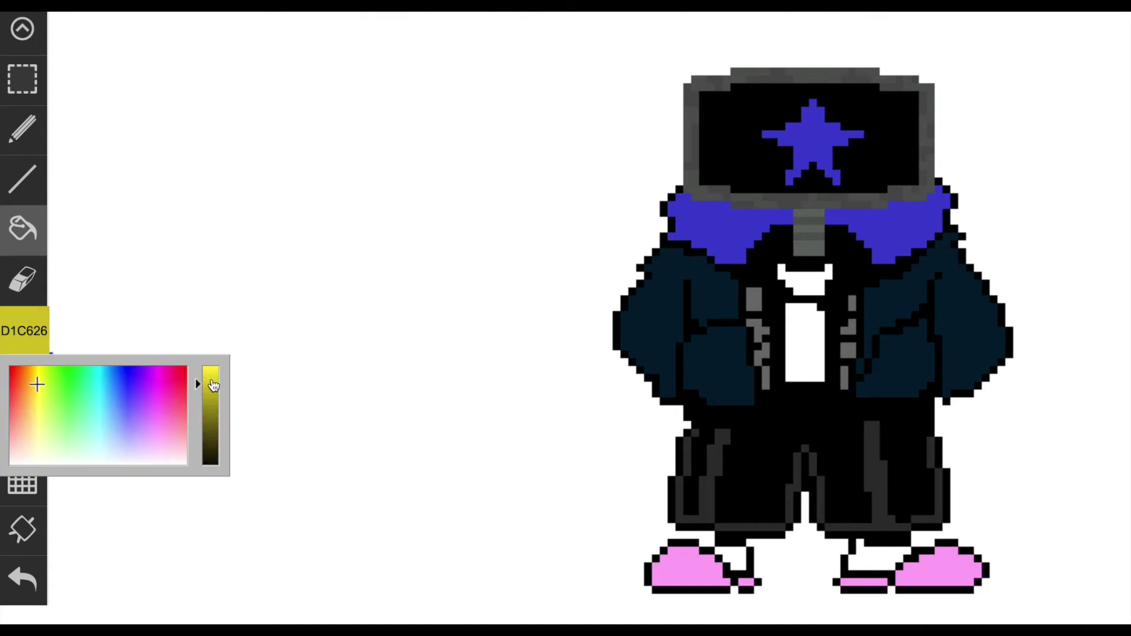
pyautogui.click(210, 381)
pyautogui.click(815, 139)
# Trim the lower corner of the gray neck with black pixels.
pyautogui.click(24, 131)
pyautogui.rightClick(796, 258)
pyautogui.click(797, 252)
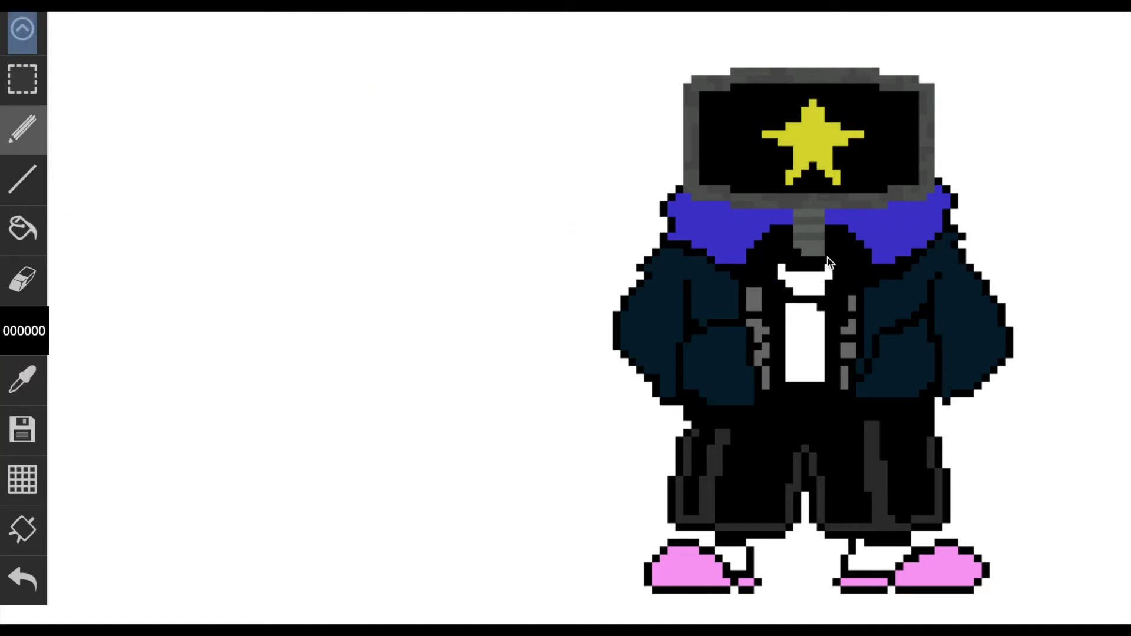
pyautogui.click(789, 346)
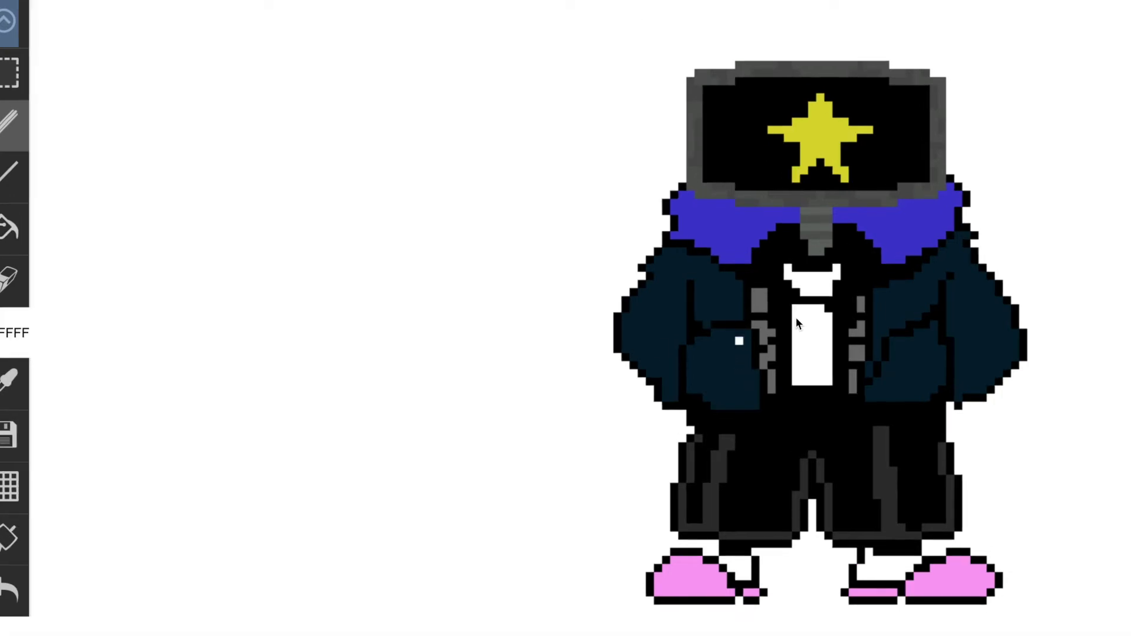
pyautogui.hotkey('ctrl', 'z')
# Extend the left side of the monitor frame upward in gray, adding black pixels along its inner edge.
pyautogui.rightClick(771, 93)
pyautogui.rightClick(694, 83)
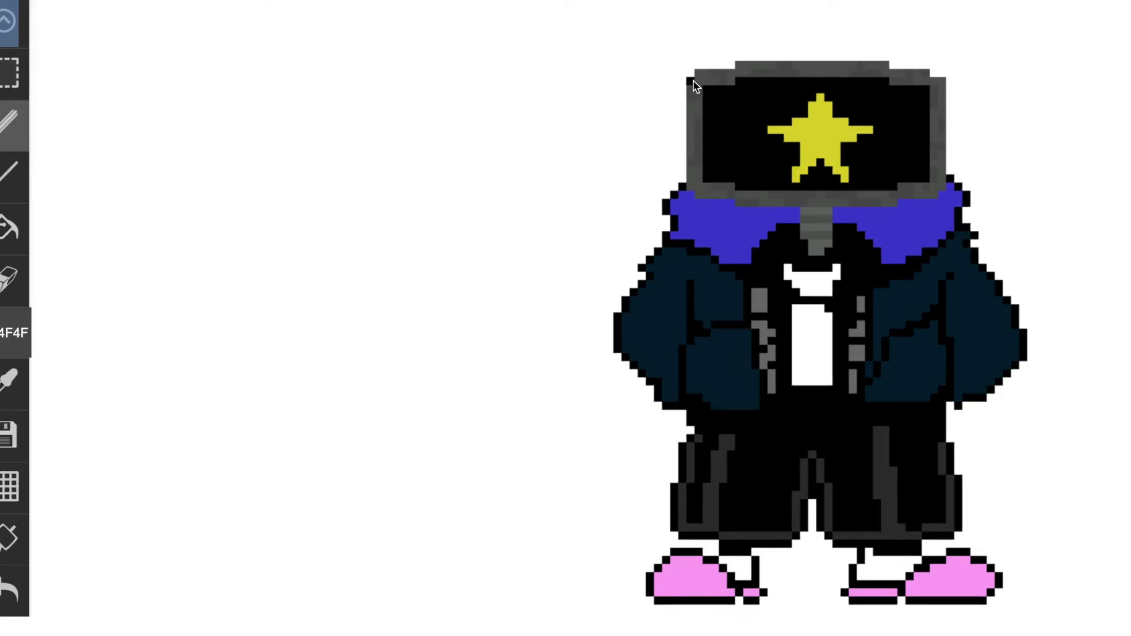
pyautogui.moveTo(699, 66); pyautogui.dragTo(697, 43)
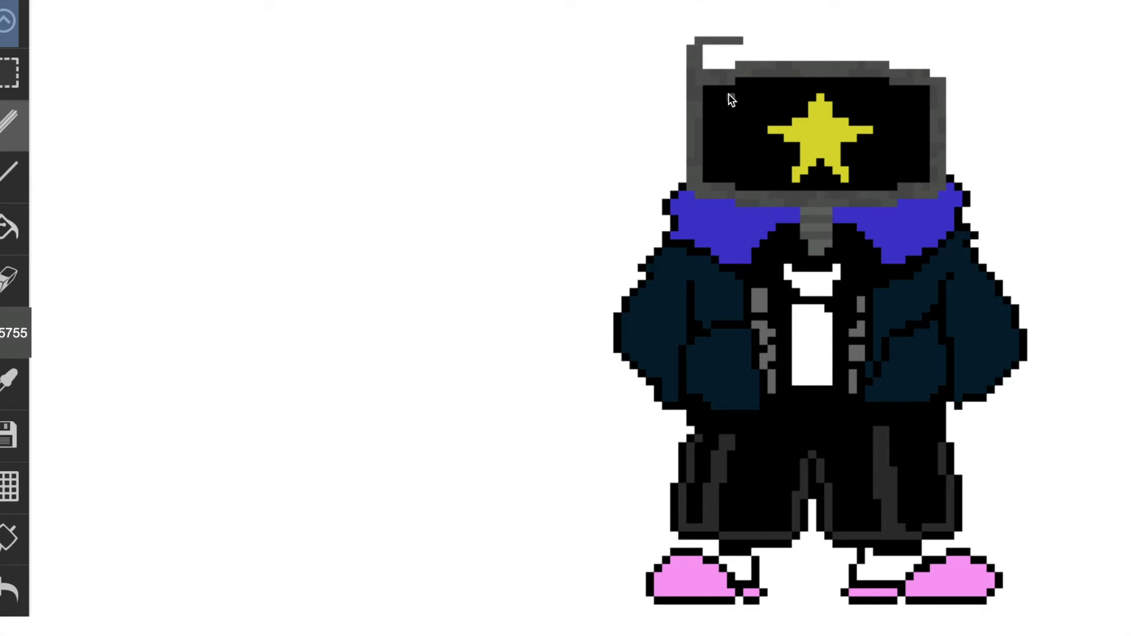
pyautogui.rightClick(718, 86)
pyautogui.moveTo(708, 81); pyautogui.dragTo(713, 57)
pyautogui.rightClick(713, 42)
# Draw the right side and raised top edge of the taller monitor frame in gray.
pyautogui.moveTo(943, 74); pyautogui.dragTo(943, 65)
pyautogui.press('e')
pyautogui.press('p')
pyautogui.moveTo(933, 41); pyautogui.dragTo(863, 48)
pyautogui.moveTo(740, 40); pyautogui.dragTo(820, 41)
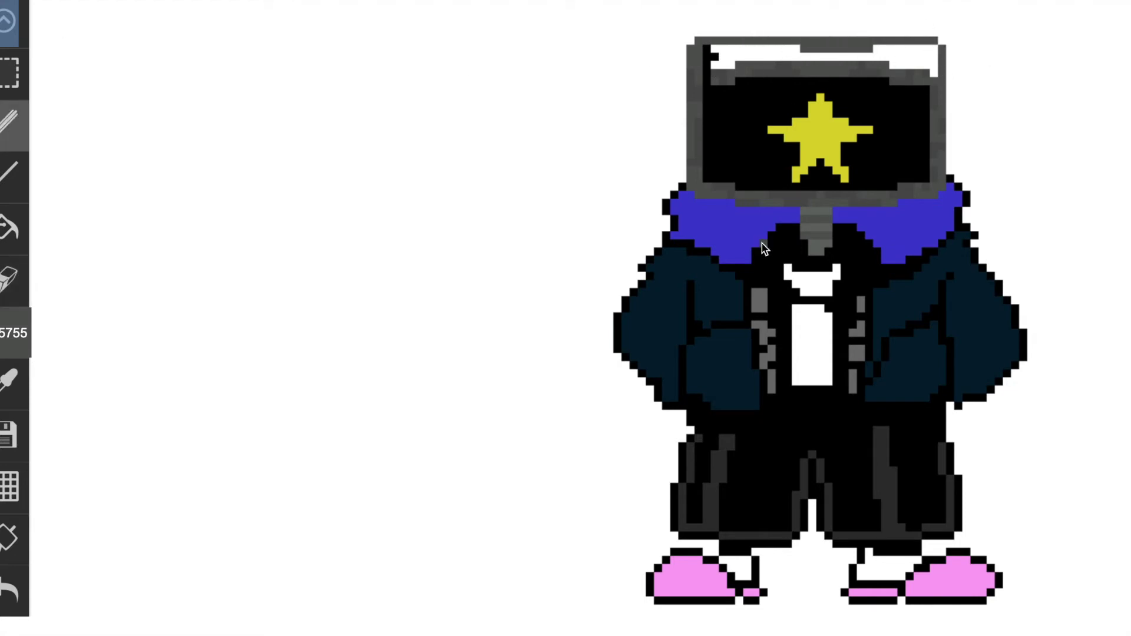
pyautogui.moveTo(740, 36); pyautogui.dragTo(705, 37)
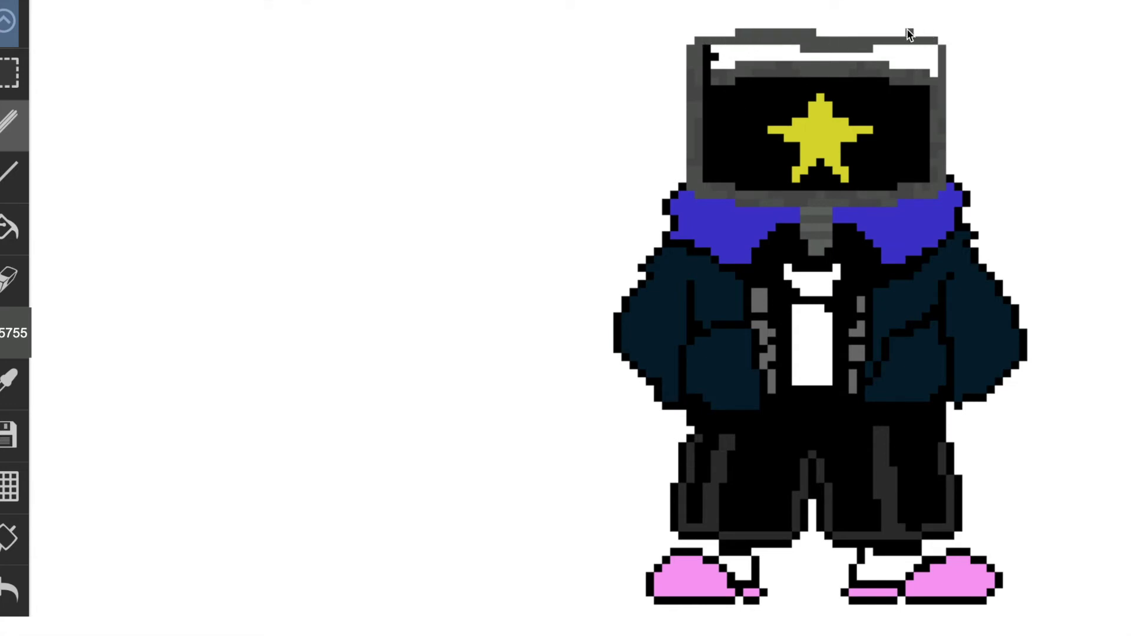
pyautogui.moveTo(901, 33); pyautogui.dragTo(820, 33)
# Outline and fill the new area inside the taller monitor frame with black, covering the old top edge.
pyautogui.rightClick(737, 94)
pyautogui.moveTo(715, 84); pyautogui.dragTo(716, 54)
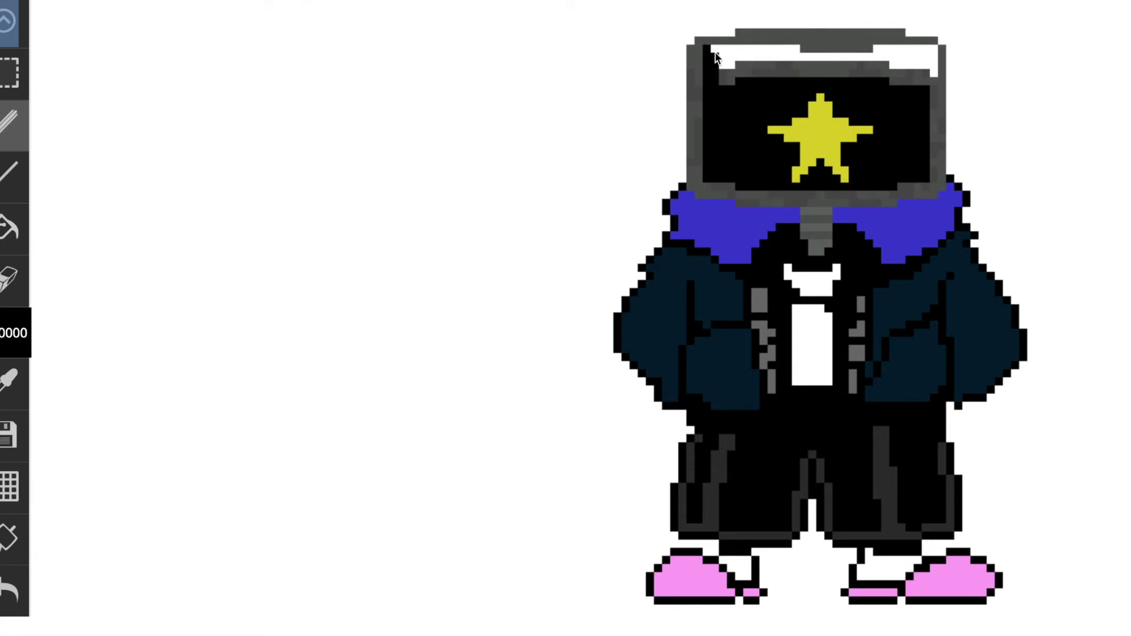
pyautogui.keyDown('alt'); pyautogui.click(695, 61); pyautogui.keyUp('alt')
pyautogui.keyDown('alt'); pyautogui.click(707, 51); pyautogui.keyUp('alt')
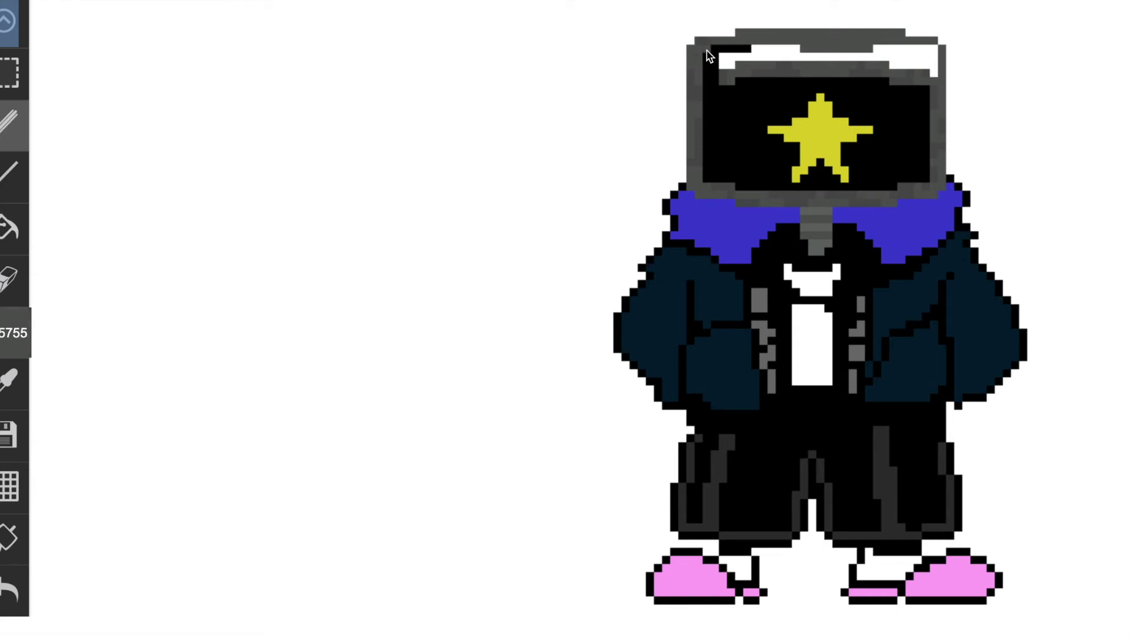
pyautogui.click(786, 49)
pyautogui.keyDown('alt'); pyautogui.click(725, 74); pyautogui.keyUp('alt')
pyautogui.press('b')
pyautogui.click(760, 62)
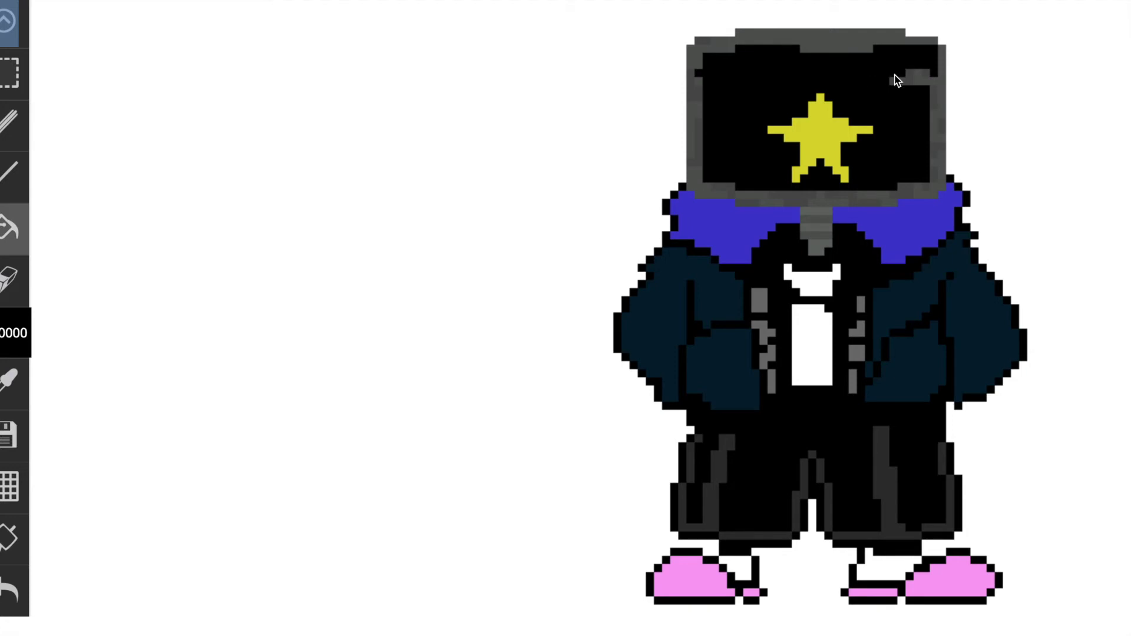
# Tidy the right side and top of the monitor frame, and straighten the screen's upper edge with black.
pyautogui.press('p')
pyautogui.keyDown('alt'); pyautogui.click(937, 85); pyautogui.keyUp('alt')
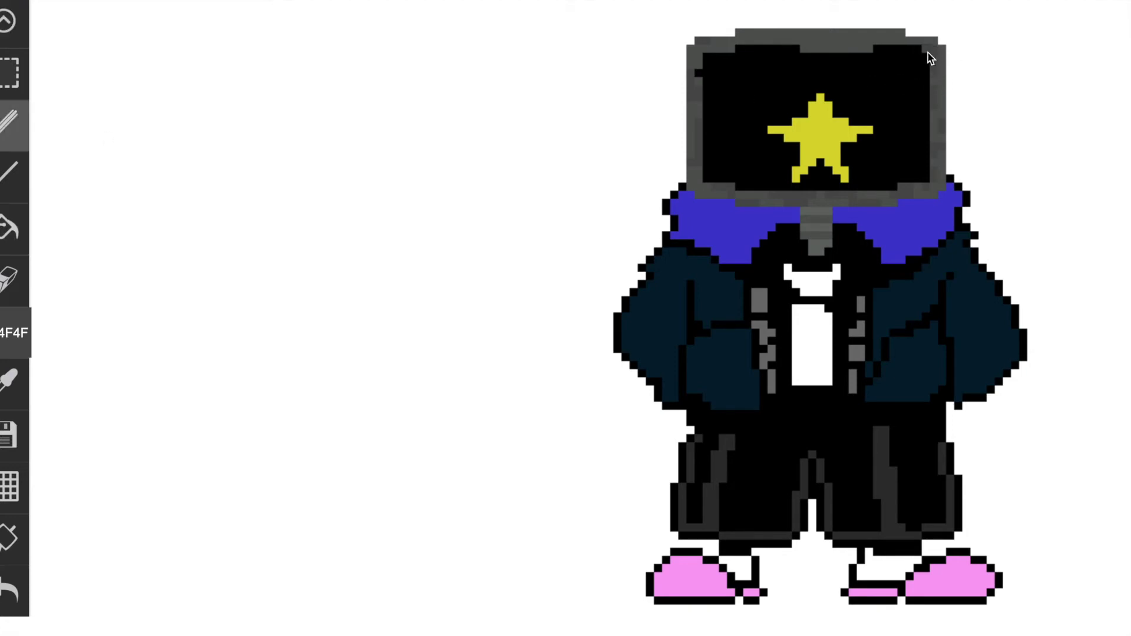
pyautogui.press('e')
pyautogui.click(901, 32)
pyautogui.keyDown('alt'); pyautogui.click(866, 55); pyautogui.keyUp('alt')
pyautogui.press('p')
pyautogui.moveTo(869, 49); pyautogui.dragTo(804, 48)
# Patch the notch in the frame's left side with gray and retouch the frame's inner upper edge.
pyautogui.keyDown('alt'); pyautogui.click(696, 88); pyautogui.keyUp('alt')
pyautogui.click(699, 73)
pyautogui.click(772, 73)
pyautogui.hotkey('ctrl', 'z')
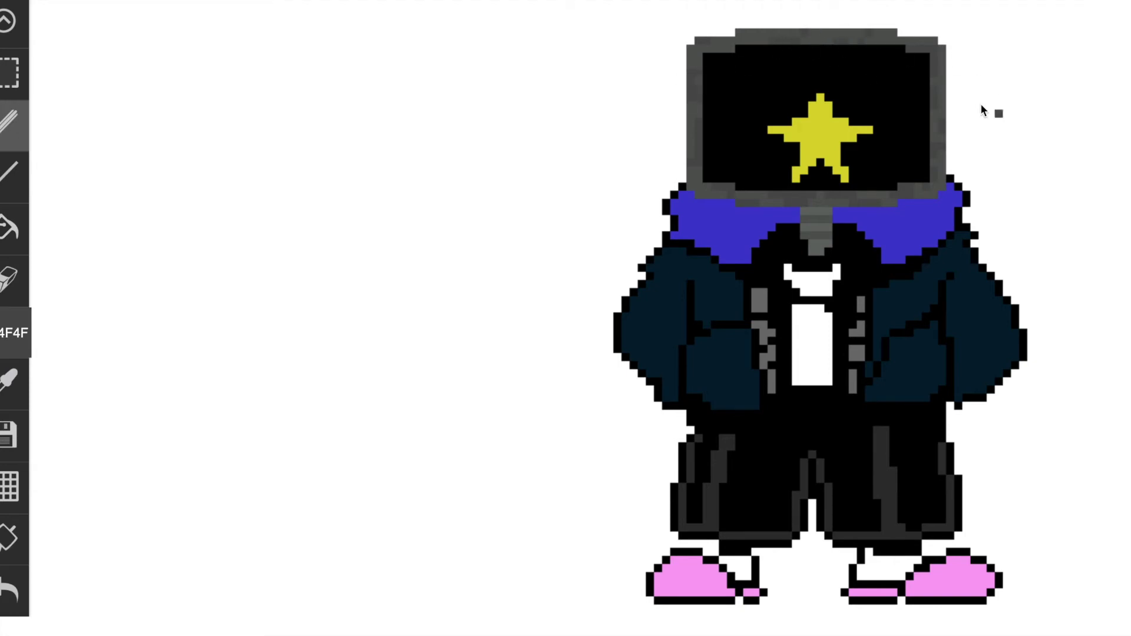
pyautogui.click(877, 57)
pyautogui.hotkey('ctrl', 'z')
pyautogui.rightClick(910, 43)
pyautogui.moveTo(904, 47); pyautogui.dragTo(883, 48)
pyautogui.click(901, 53)
# Move the star higher on the monitor screen and paint its leftover pixels black.
pyautogui.press('s')
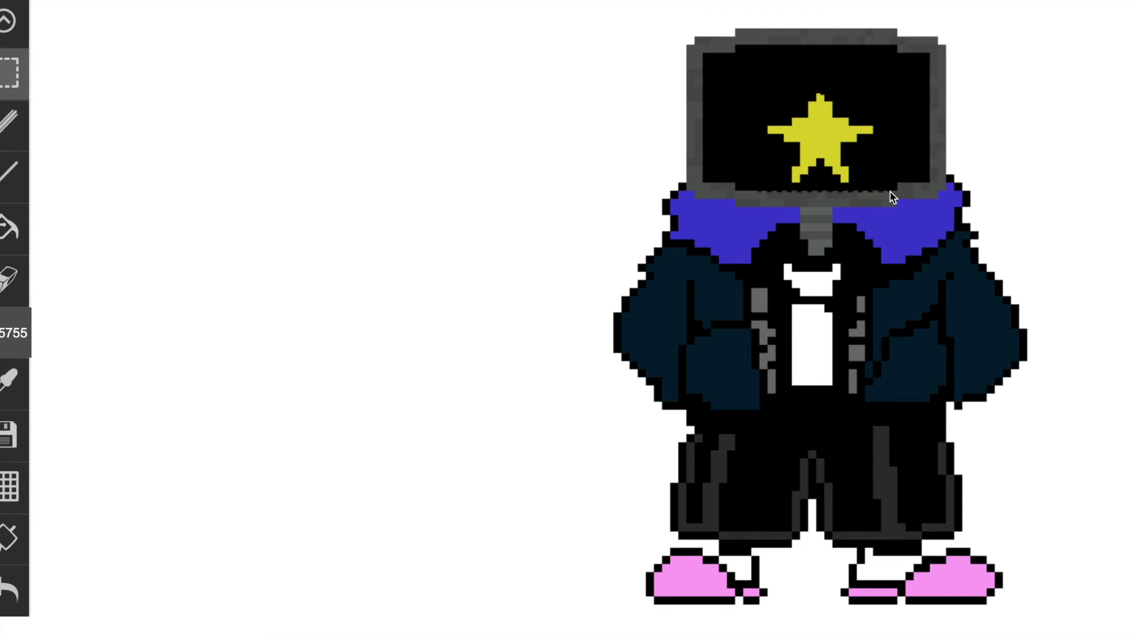
pyautogui.moveTo(820, 137); pyautogui.dragTo(829, 121)
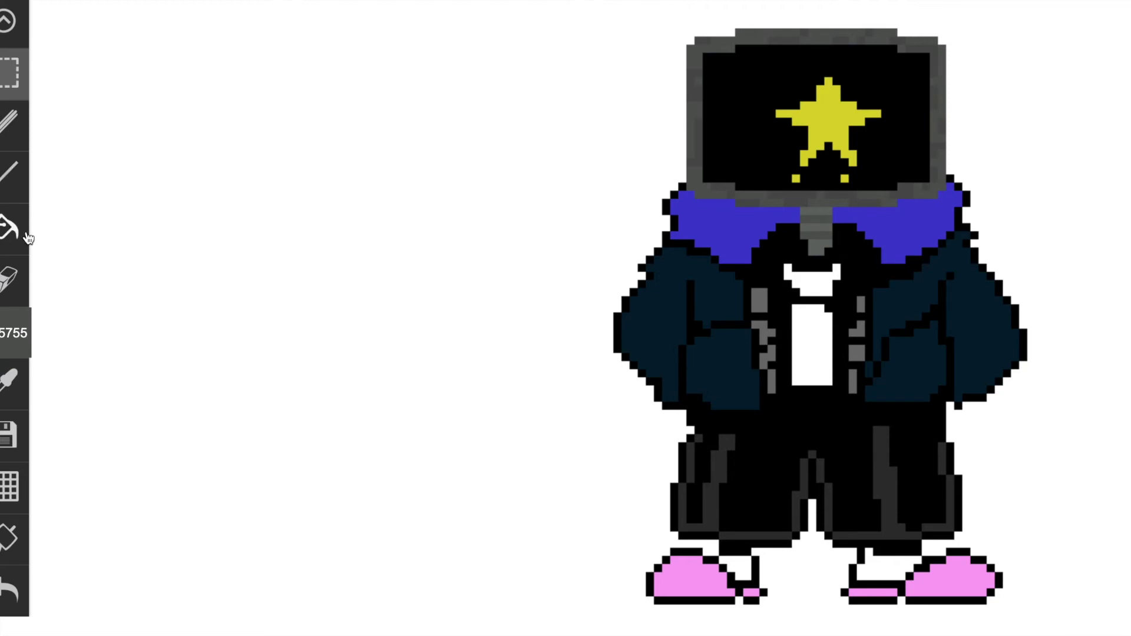
pyautogui.click(8, 381)
pyautogui.click(775, 163)
pyautogui.click(9, 125)
pyautogui.click(796, 178)
pyautogui.click(844, 179)
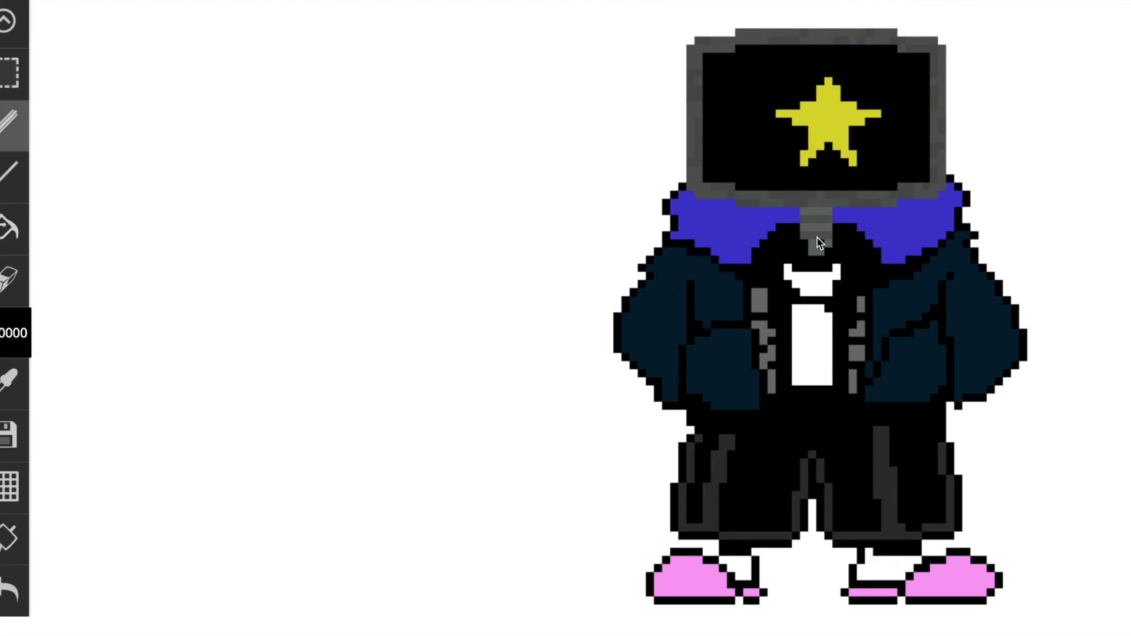
# Centre the star horizontally on the monitor screen and blacken the leftover pixels below it.
pyautogui.press('s')
pyautogui.hotkey('ctrl', 'z')
pyautogui.hotkey('ctrl', 'z')
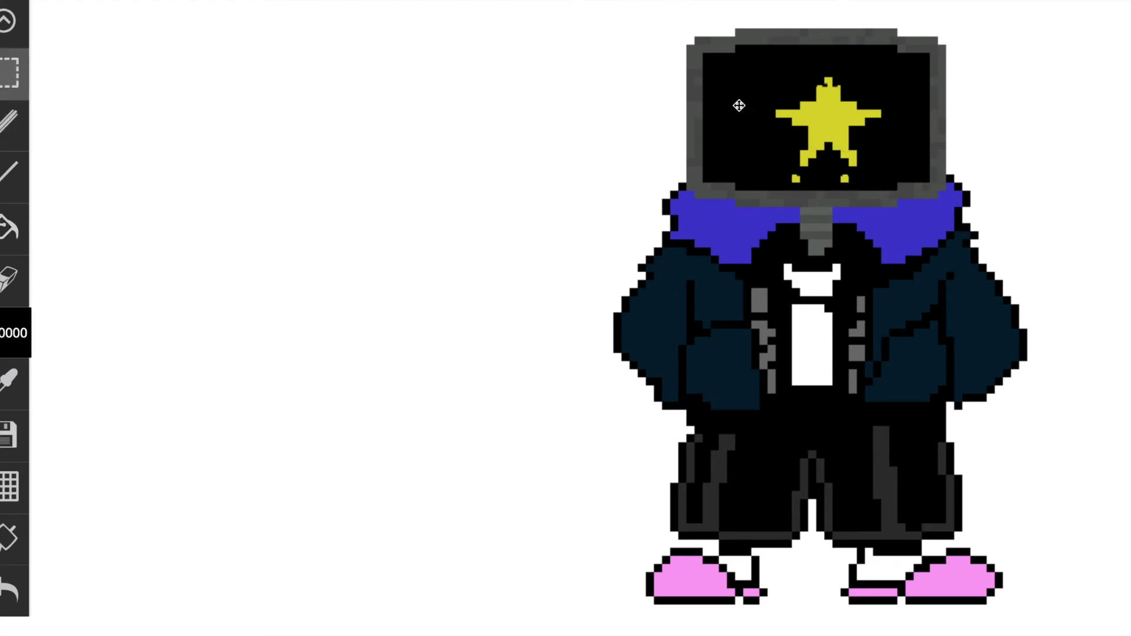
pyautogui.moveTo(820, 125); pyautogui.dragTo(813, 125)
pyautogui.click(8, 122)
pyautogui.click(796, 178)
pyautogui.click(845, 178)
# Mix a darker blue and fill both halves of the hood with it.
pyautogui.keyDown('alt'); pyautogui.click(736, 250); pyautogui.keyUp('alt')
pyautogui.click(15, 332)
pyautogui.click(103, 397)
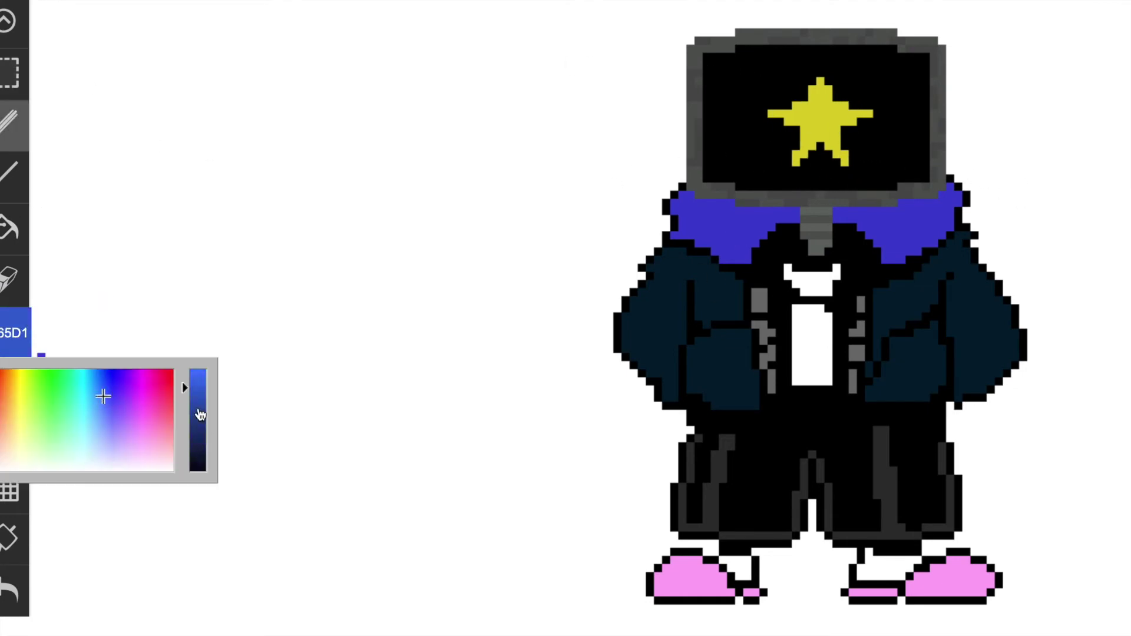
pyautogui.click(199, 423)
pyautogui.click(15, 228)
pyautogui.click(740, 231)
pyautogui.click(912, 228)
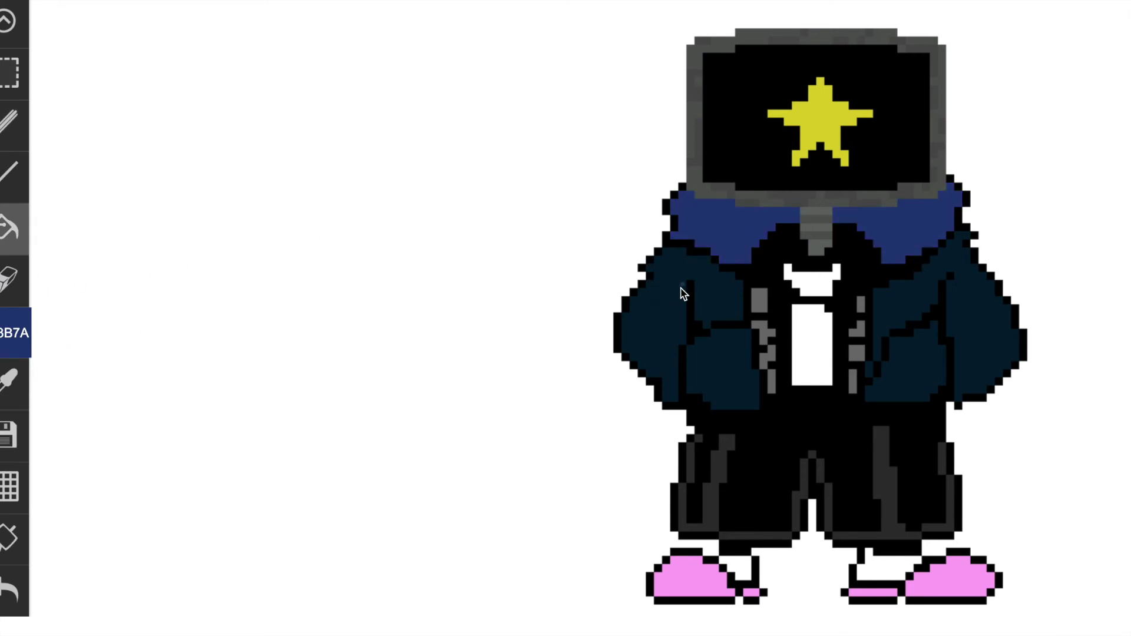
# Swap the outfit colours, filling the hood with the jacket's dark navy and the jacket panels with the hood's blue.
pyautogui.keyDown('alt'); pyautogui.click(656, 292); pyautogui.keyUp('alt')
pyautogui.click(744, 236)
pyautogui.keyDown('alt'); pyautogui.click(901, 231); pyautogui.keyUp('alt')
pyautogui.click(678, 293)
pyautogui.click(720, 357)
pyautogui.click(905, 306)
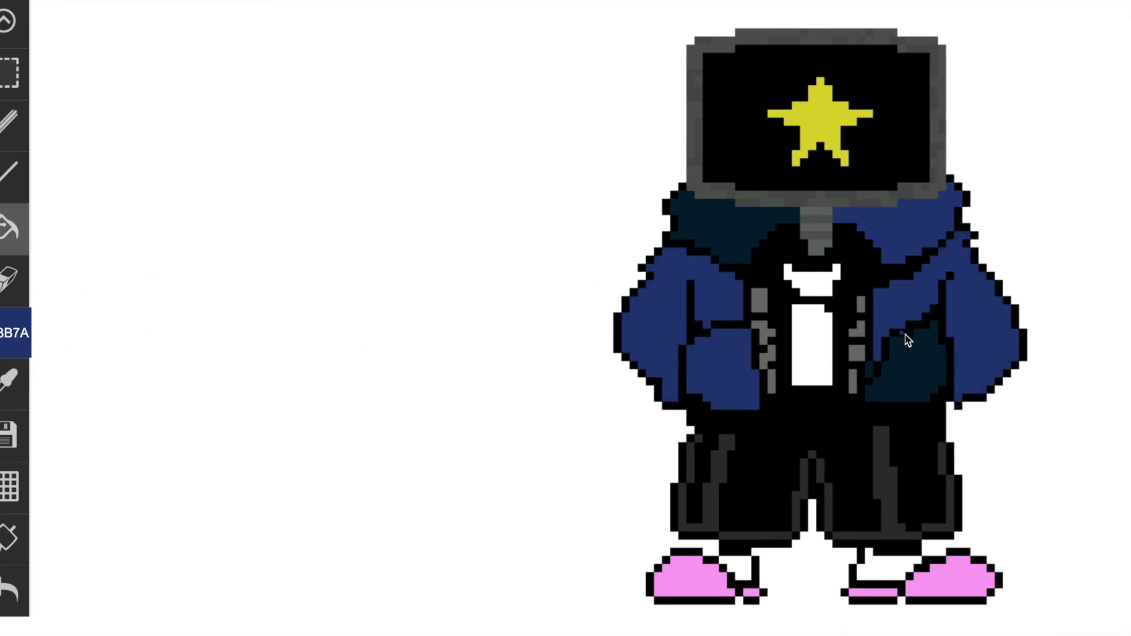
pyautogui.click(906, 348)
pyautogui.click(869, 366)
pyautogui.keyDown('alt'); pyautogui.click(763, 230); pyautogui.keyUp('alt')
pyautogui.click(890, 227)
# Trim the white shirt collar to a straight bar and fill both shirt patches with the star's yellow.
pyautogui.click(15, 124)
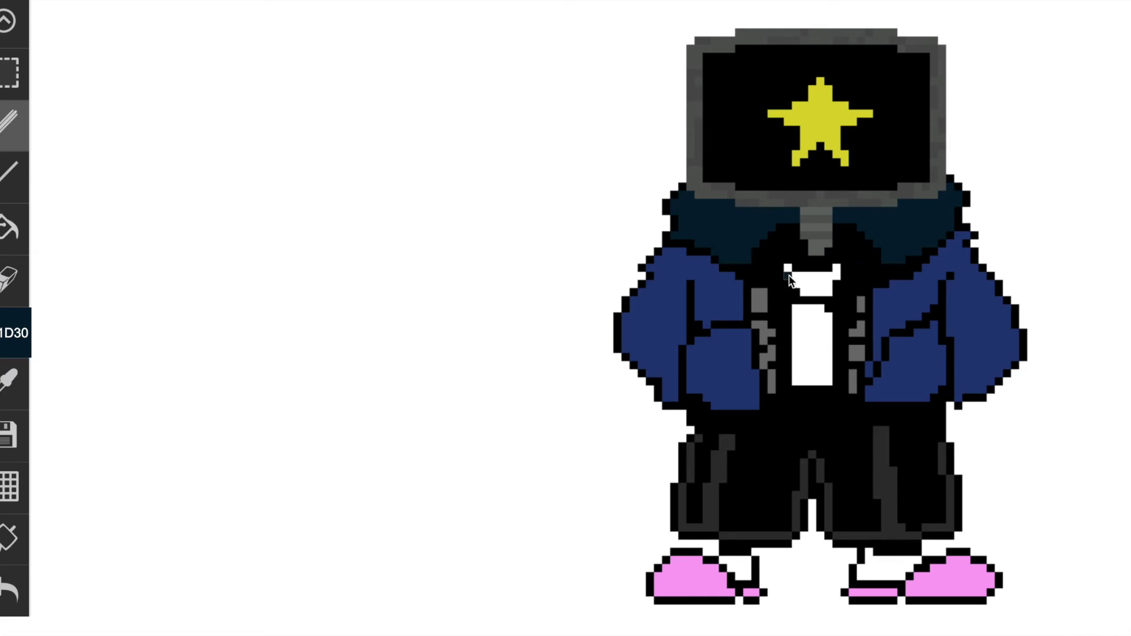
pyautogui.keyDown('alt'); pyautogui.click(813, 138); pyautogui.keyUp('alt')
pyautogui.moveTo(787, 268)
pyautogui.mouseDown()
pyautogui.moveTo(809, 332)
pyautogui.moveTo(766, 266)
pyautogui.moveTo(789, 280)
pyautogui.moveTo(791, 378)
pyautogui.moveTo(803, 291)
pyautogui.moveTo(836, 269)
pyautogui.mouseUp()
pyautogui.click(15, 229)
pyautogui.click(820, 291)
pyautogui.click(813, 330)
# Round the corners of the large yellow shirt patch with black pixels.
pyautogui.click(15, 124)
pyautogui.keyDown('alt'); pyautogui.click(773, 282); pyautogui.keyUp('alt')
pyautogui.click(797, 310)
pyautogui.click(831, 308)
pyautogui.click(797, 382)
pyautogui.click(829, 384)
pyautogui.click(804, 349)
pyautogui.keyDown('alt'); pyautogui.click(794, 142); pyautogui.keyUp('alt')
pyautogui.click(804, 349)
# Choose a pale yellow and add scattered spots to the large yellow shirt patch.
pyautogui.moveTo(57, 349); pyautogui.dragTo(34, 333)
pyautogui.click(21, 338)
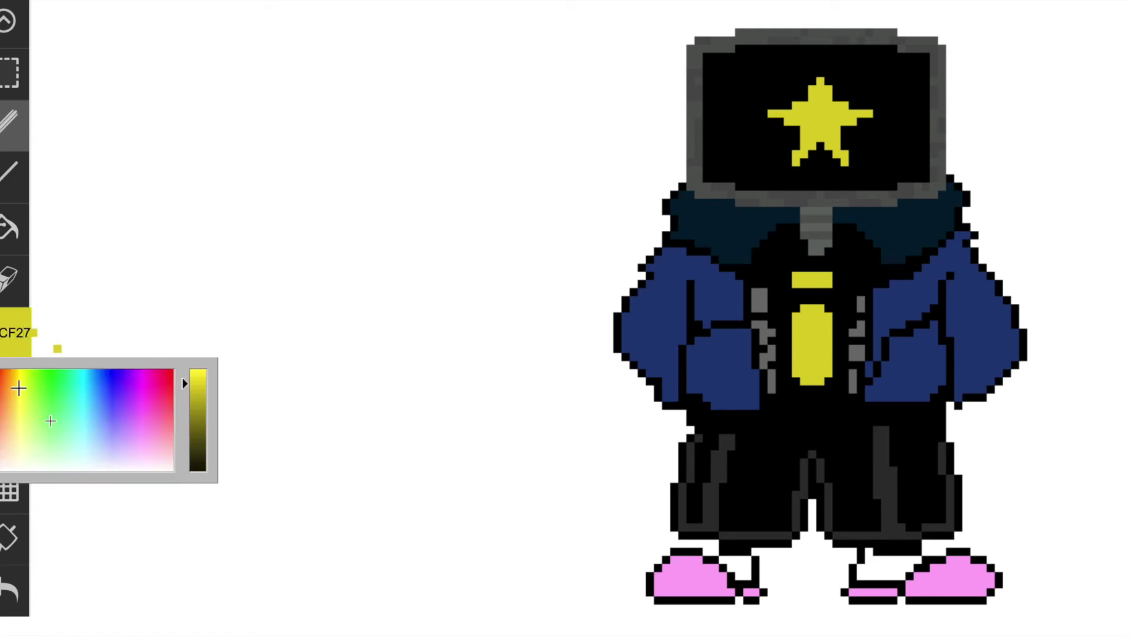
pyautogui.click(18, 403)
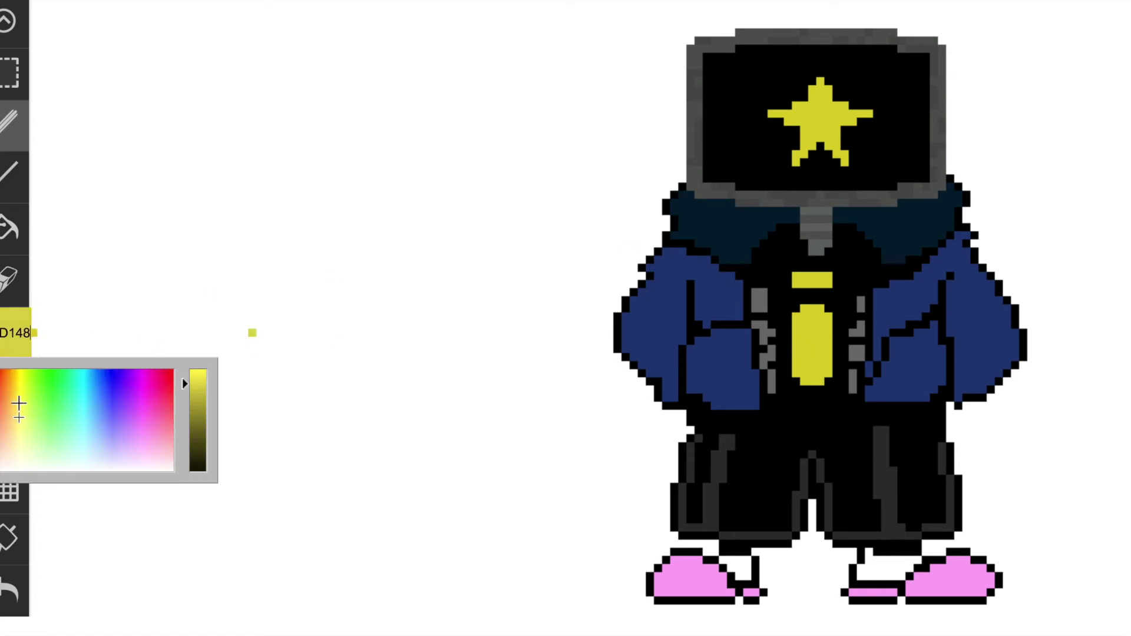
pyautogui.click(19, 433)
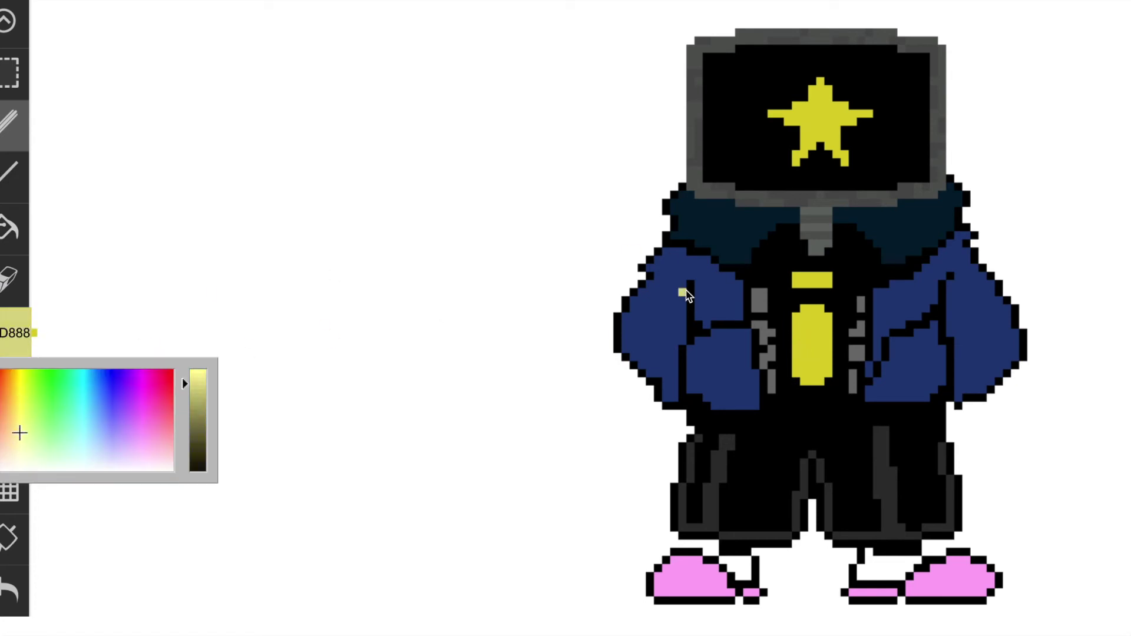
pyautogui.click(17, 281)
pyautogui.click(34, 332)
pyautogui.click(19, 125)
pyautogui.click(807, 348)
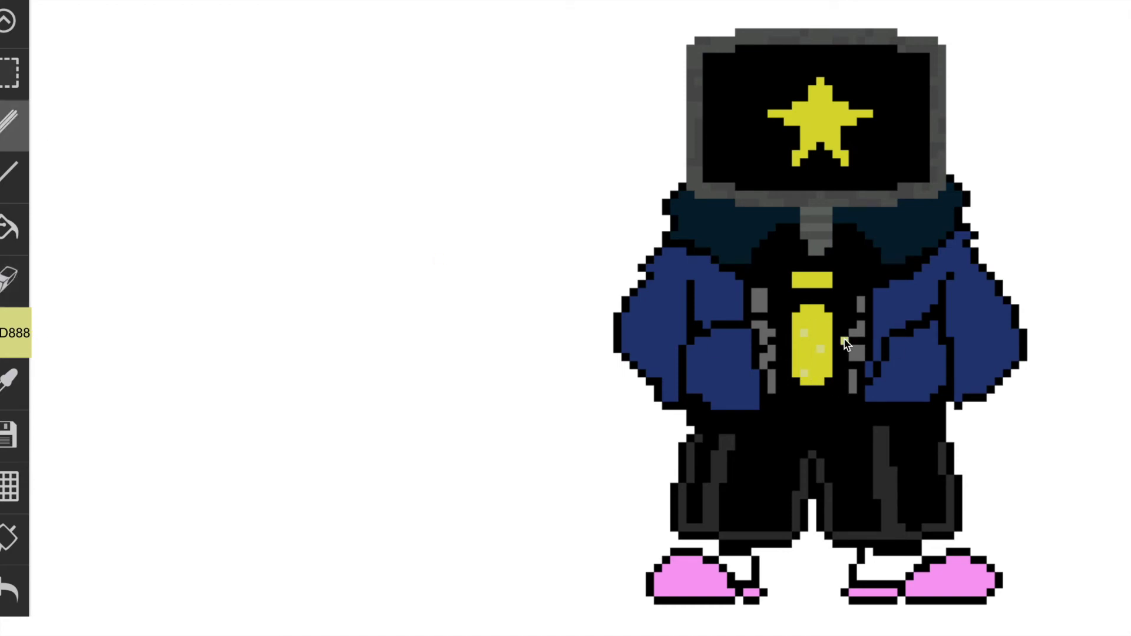
# Delete both feet with their pink slippers below the shorts.
pyautogui.click(18, 80)
pyautogui.moveTo(630, 550); pyautogui.dragTo(815, 626)
pyautogui.press('Delete')
pyautogui.moveTo(816, 538); pyautogui.dragTo(1035, 621)
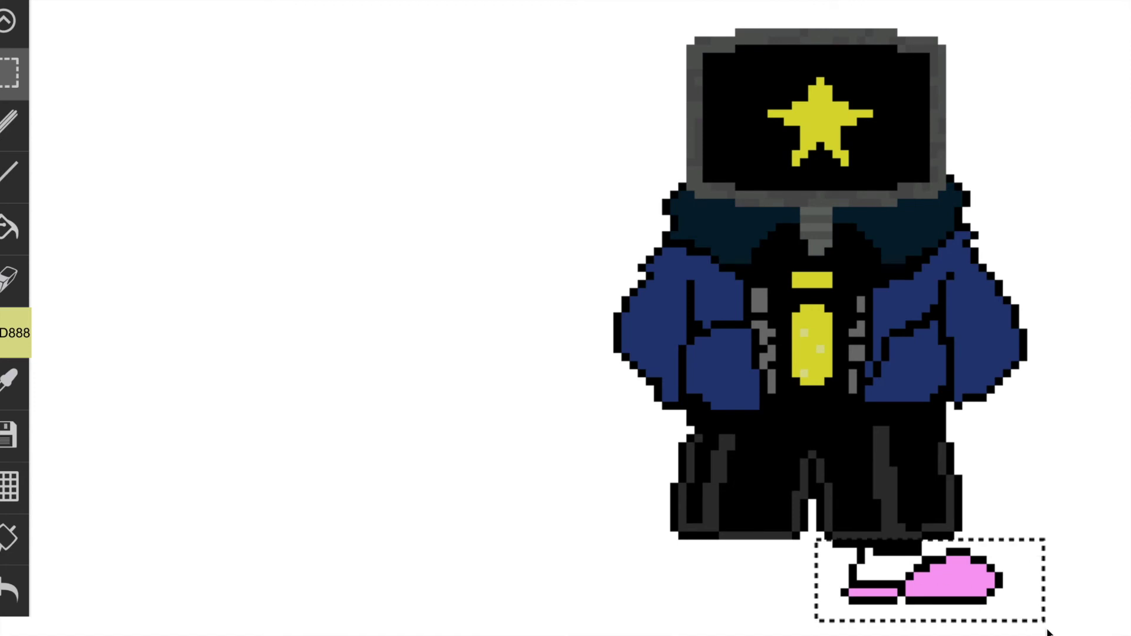
pyautogui.press('Delete')
# Try drawing a long gray tentacle curving outward and up from the left leg of the shorts.
pyautogui.click(16, 125)
pyautogui.rightClick(745, 496)
pyautogui.click(813, 235)
pyautogui.keyDown('alt'); pyautogui.click(816, 241); pyautogui.keyUp('alt')
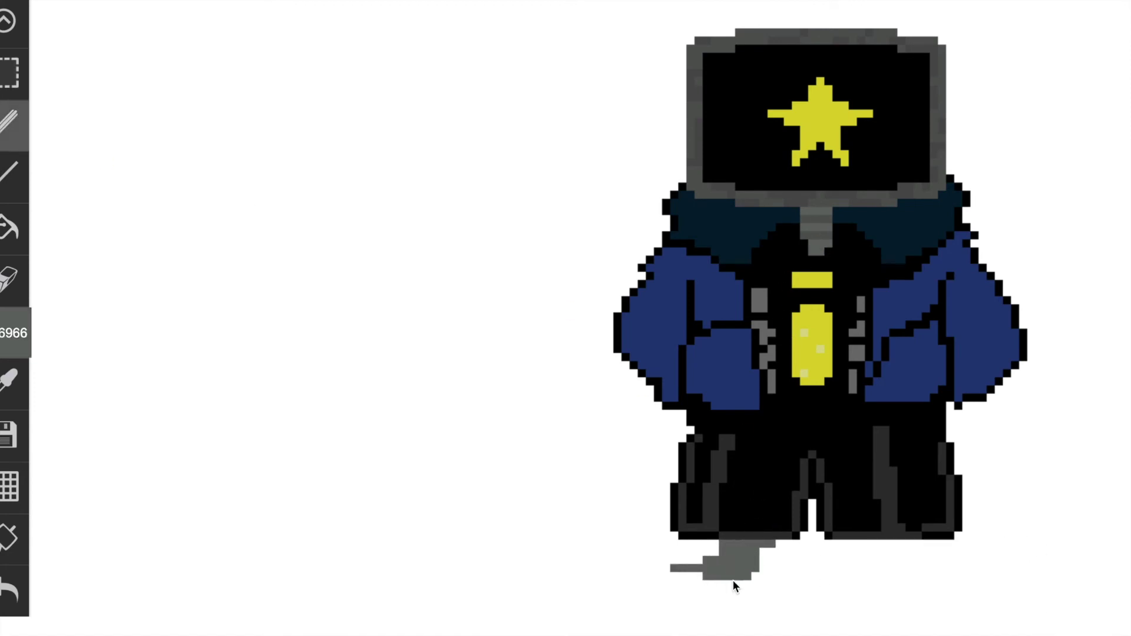
pyautogui.moveTo(614, 539)
pyautogui.mouseDown()
pyautogui.moveTo(678, 580)
pyautogui.moveTo(560, 473)
pyautogui.moveTo(576, 489)
pyautogui.moveTo(561, 450)
pyautogui.moveTo(652, 576)
pyautogui.moveTo(577, 475)
pyautogui.moveTo(641, 538)
pyautogui.moveTo(705, 563)
pyautogui.mouseUp()
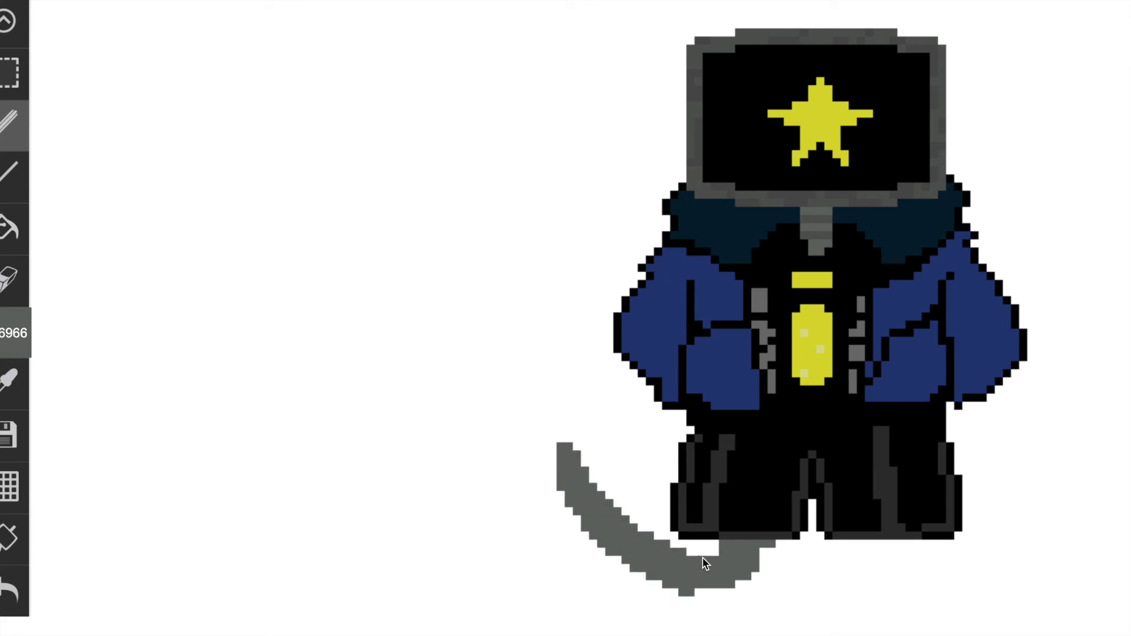
# Try adding a darker gray tentacle that curves right and overlaps the other leg of the shorts.
pyautogui.keyDown('alt'); pyautogui.click(819, 241); pyautogui.keyUp('alt')
pyautogui.moveTo(833, 577)
pyautogui.mouseDown()
pyautogui.moveTo(840, 539)
pyautogui.moveTo(748, 557)
pyautogui.mouseUp()
pyautogui.press('f')
pyautogui.click(754, 565)
pyautogui.click(793, 574)
pyautogui.click(844, 554)
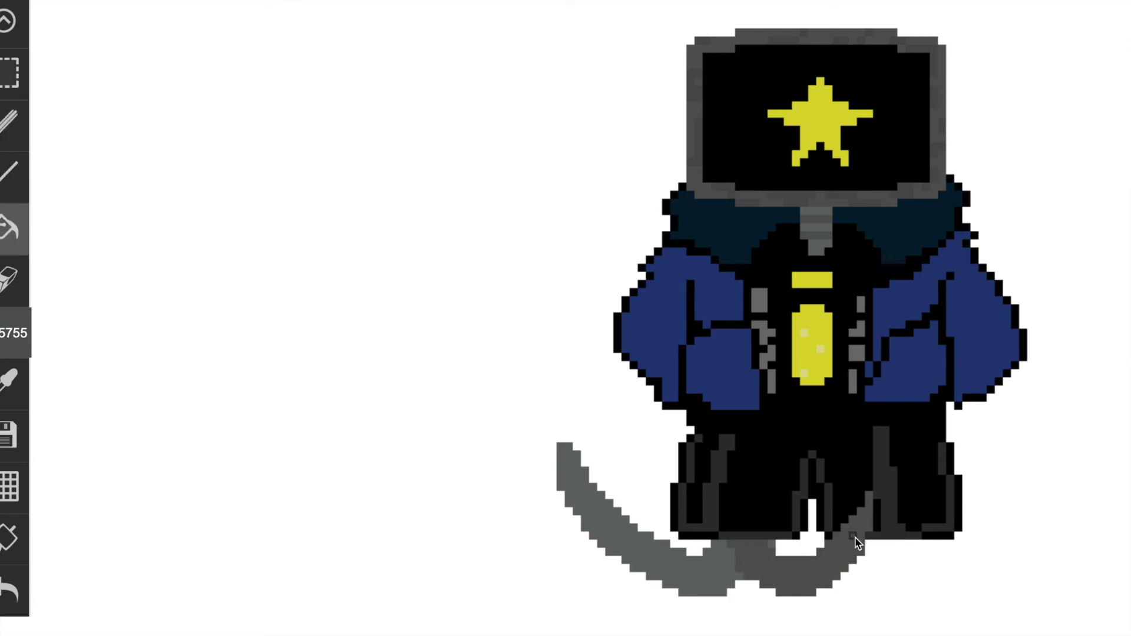
pyautogui.click(1, 290)
# Undo the tentacle drawings below the shorts.
pyautogui.hotkey('ctrl', 'z')
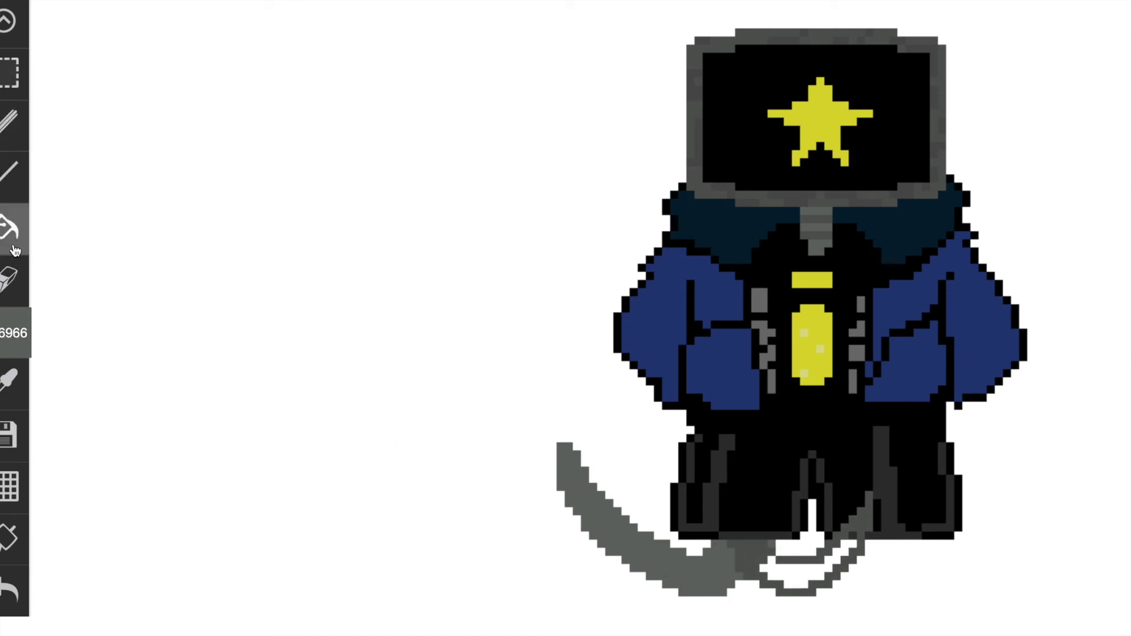
pyautogui.hotkey('ctrl', 'z')
pyautogui.hotkey('ctrl', 'z')
pyautogui.hotkey('ctrl', 'z')
pyautogui.hotkey('ctrl', 'z')
# Draw a short curved gray tentacle under the left leg of the shorts and fill it.
pyautogui.click(10, 126)
pyautogui.moveTo(714, 544)
pyautogui.mouseDown()
pyautogui.moveTo(646, 576)
pyautogui.moveTo(713, 577)
pyautogui.moveTo(731, 544)
pyautogui.mouseUp()
pyautogui.click(12, 228)
pyautogui.click(665, 583)
pyautogui.click(723, 544)
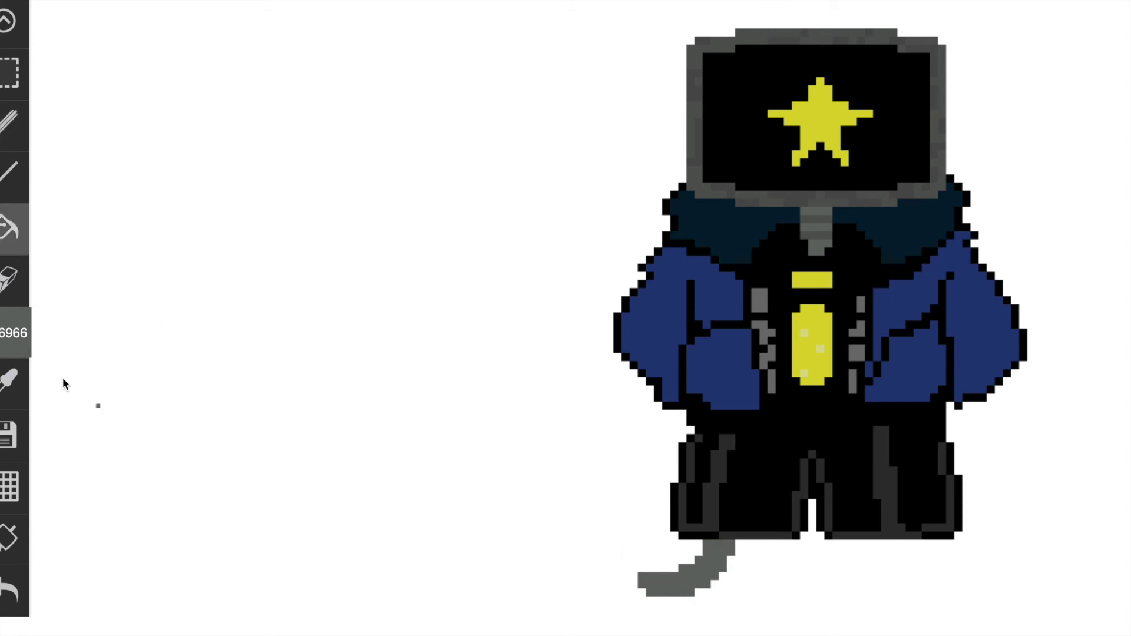
# Try drawing a gray tentacle sloping down and outward from the right leg of the shorts, and undo it.
pyautogui.press('b')
pyautogui.moveTo(885, 562)
pyautogui.mouseDown()
pyautogui.moveTo(978, 601)
pyautogui.moveTo(895, 546)
pyautogui.moveTo(909, 568)
pyautogui.mouseUp()
pyautogui.moveTo(994, 611)
pyautogui.mouseDown()
pyautogui.moveTo(967, 614)
pyautogui.moveTo(992, 621)
pyautogui.mouseUp()
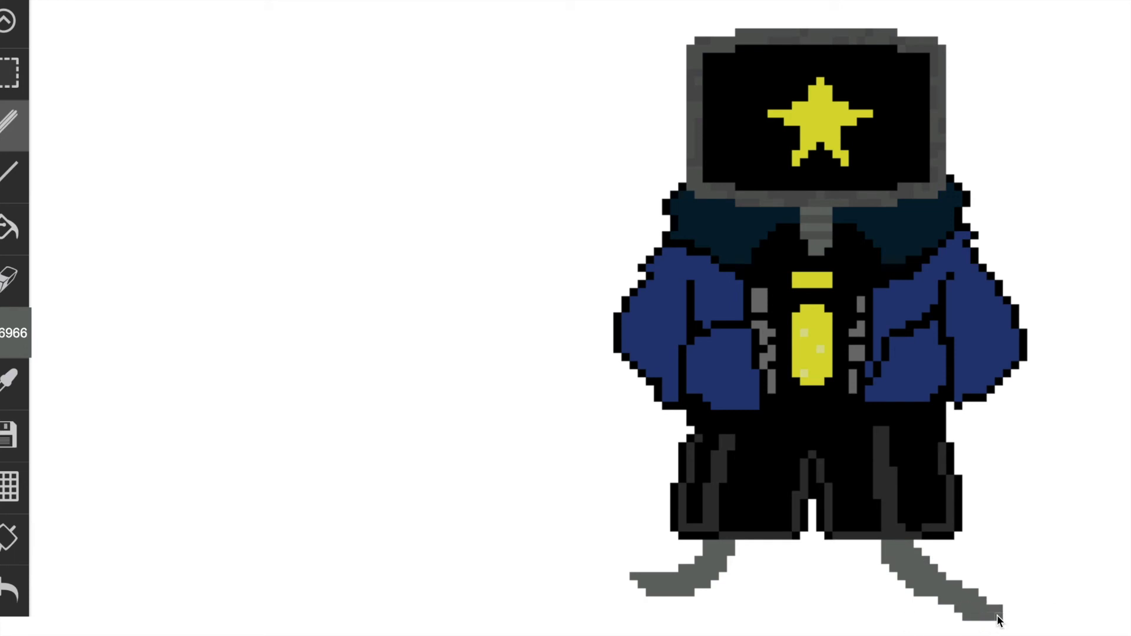
pyautogui.hotkey('ctrl', 'z')
pyautogui.hotkey('ctrl', 'z')
# Draw a gray tentacle under the right leg of the shorts with its tip curling upward.
pyautogui.moveTo(893, 554)
pyautogui.mouseDown()
pyautogui.moveTo(959, 589)
pyautogui.moveTo(982, 577)
pyautogui.moveTo(941, 589)
pyautogui.moveTo(982, 569)
pyautogui.mouseUp()
pyautogui.click(926, 584)
pyautogui.moveTo(983, 570)
pyautogui.mouseDown()
pyautogui.moveTo(993, 600)
pyautogui.moveTo(977, 607)
pyautogui.mouseUp()
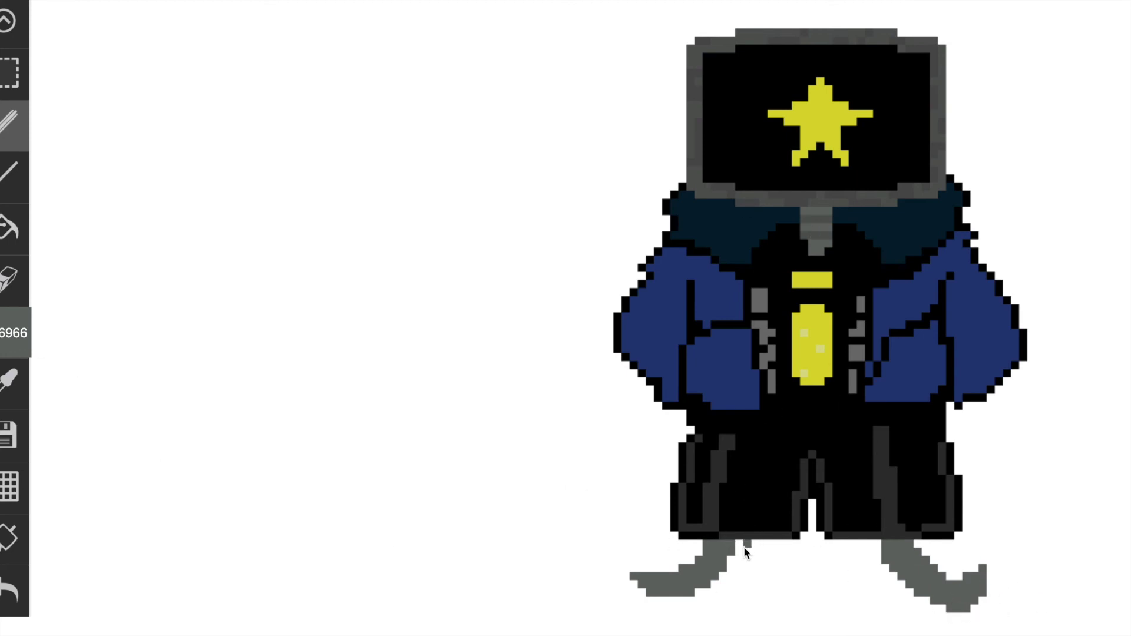
# Add more tentacles in lighter and darker gray beneath both legs of the shorts.
pyautogui.moveTo(730, 573); pyautogui.dragTo(739, 613)
pyautogui.click(26, 341)
pyautogui.moveTo(734, 567)
pyautogui.mouseDown()
pyautogui.moveTo(735, 601)
pyautogui.moveTo(745, 594)
pyautogui.moveTo(728, 576)
pyautogui.moveTo(749, 616)
pyautogui.moveTo(754, 594)
pyautogui.moveTo(720, 583)
pyautogui.mouseUp()
pyautogui.click(194, 432)
pyautogui.click(194, 439)
pyautogui.moveTo(880, 550)
pyautogui.mouseDown()
pyautogui.moveTo(844, 582)
pyautogui.moveTo(808, 569)
pyautogui.moveTo(833, 576)
pyautogui.moveTo(866, 550)
pyautogui.moveTo(842, 570)
pyautogui.moveTo(876, 558)
pyautogui.moveTo(776, 562)
pyautogui.moveTo(870, 572)
pyautogui.moveTo(872, 628)
pyautogui.moveTo(895, 589)
pyautogui.moveTo(885, 571)
pyautogui.moveTo(890, 610)
pyautogui.moveTo(871, 631)
pyautogui.mouseUp()
pyautogui.rightClick(775, 562)
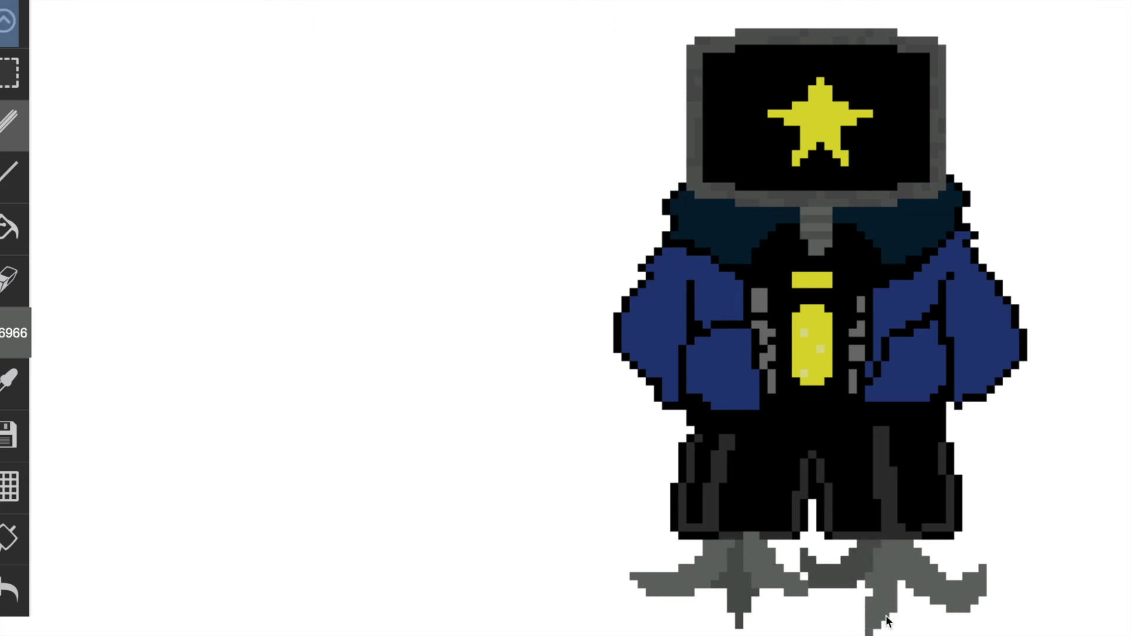
# Split the yellow collar bar into three segments with black pixels.
pyautogui.keyDown('alt'); pyautogui.click(808, 287); pyautogui.keyUp('alt')
pyautogui.keyDown('alt'); pyautogui.click(767, 288); pyautogui.keyUp('alt')
pyautogui.click(804, 280)
pyautogui.click(820, 280)
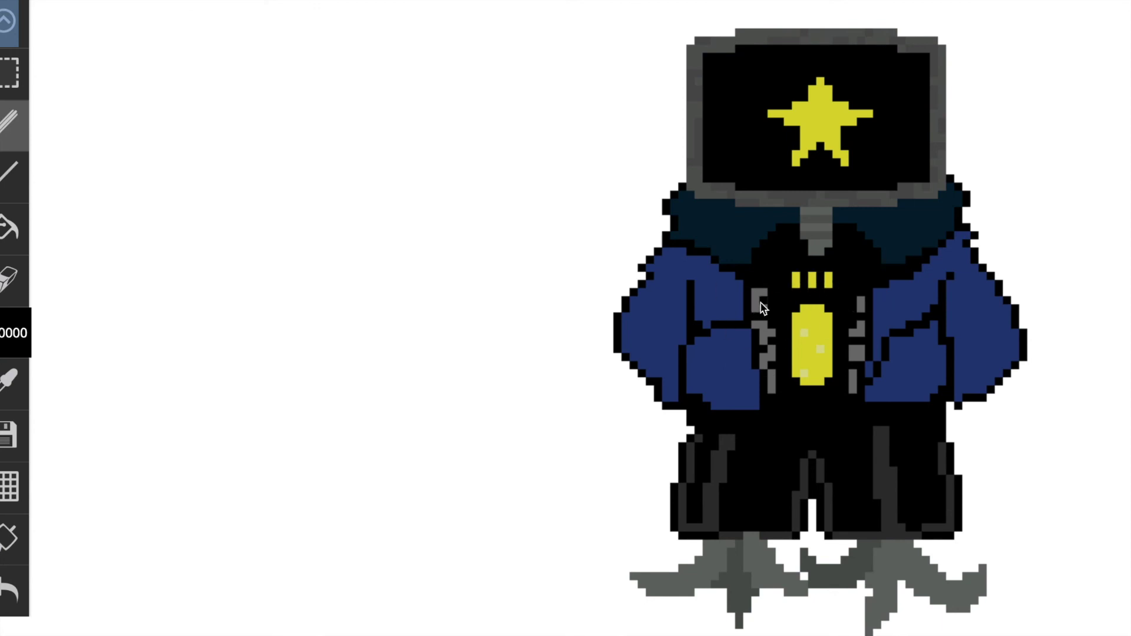
# Rebuild the patchy gray strip left of the yellow capsule as a solid gray vertical bar, covering the blue jacket pixels around it.
pyautogui.rightClick(743, 312)
pyautogui.rightClick(746, 315)
pyautogui.moveTo(747, 331); pyautogui.dragTo(754, 391)
pyautogui.keyDown('alt'); pyautogui.click(757, 380); pyautogui.keyUp('alt')
pyautogui.keyDown('alt'); pyautogui.click(754, 341); pyautogui.keyUp('alt')
pyautogui.click(12, 228)
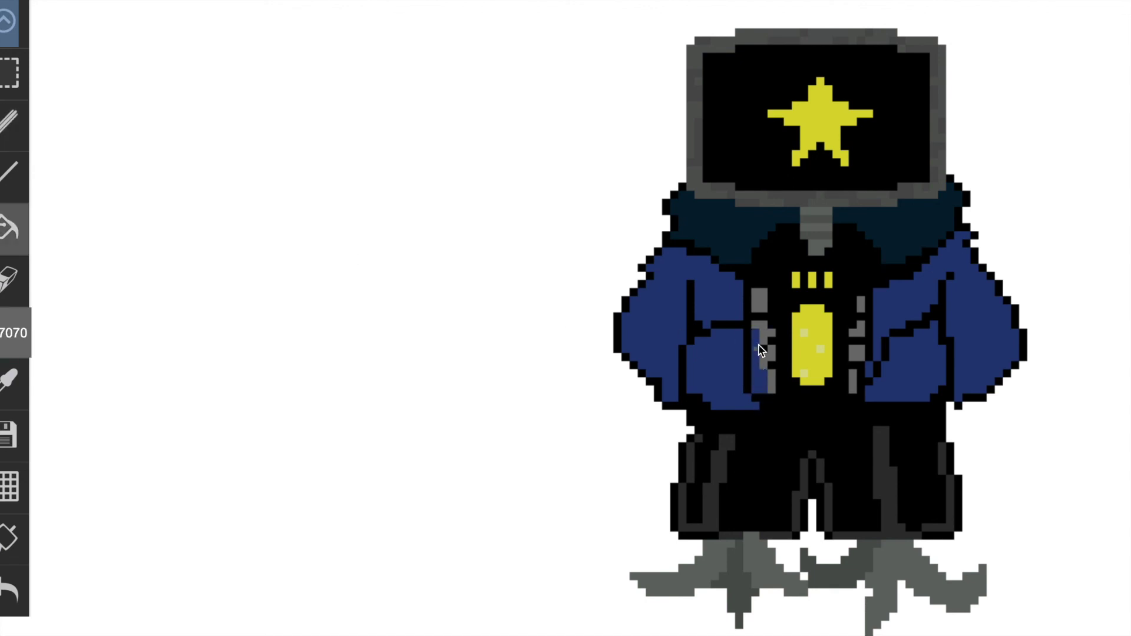
pyautogui.click(755, 345)
pyautogui.click(765, 347)
pyautogui.click(14, 125)
pyautogui.moveTo(755, 317); pyautogui.dragTo(772, 349)
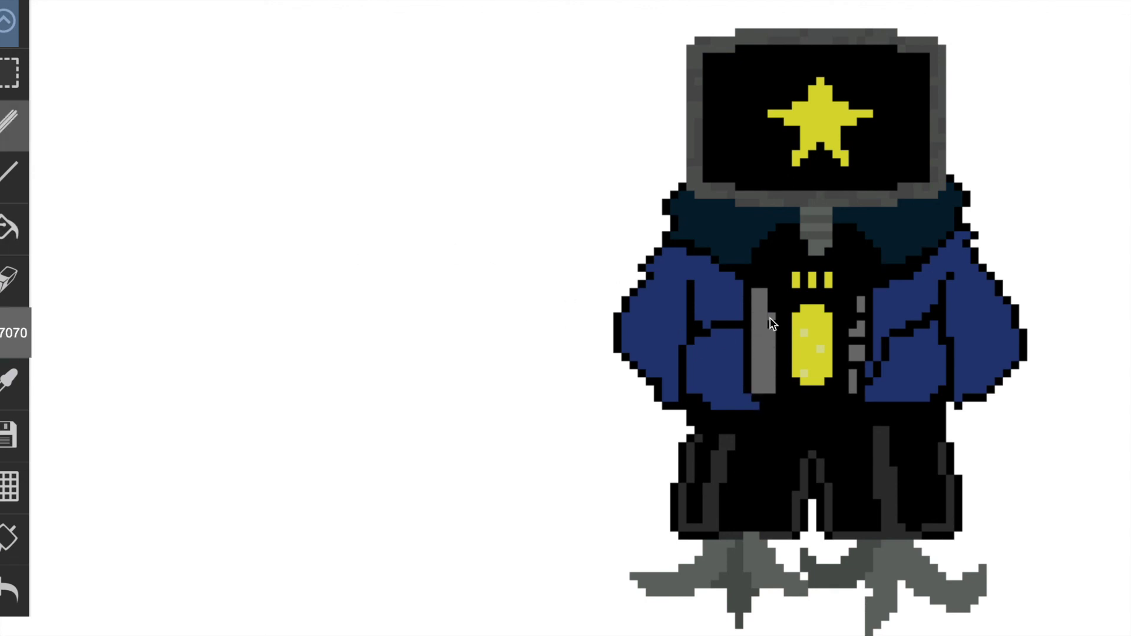
# Make the strip right of the yellow capsule a matching solid gray bar and thicken the black jacket edges beside both bars.
pyautogui.moveTo(854, 318)
pyautogui.mouseDown()
pyautogui.moveTo(854, 303)
pyautogui.moveTo(865, 309)
pyautogui.moveTo(870, 392)
pyautogui.mouseUp()
pyautogui.keyDown('alt'); pyautogui.click(842, 299); pyautogui.keyUp('alt')
pyautogui.keyDown('alt'); pyautogui.click(861, 302); pyautogui.keyUp('alt')
pyautogui.click(862, 294)
pyautogui.moveTo(854, 342); pyautogui.dragTo(861, 341)
pyautogui.keyDown('alt'); pyautogui.click(876, 286); pyautogui.keyUp('alt')
pyautogui.moveTo(884, 292)
pyautogui.mouseDown()
pyautogui.moveTo(878, 387)
pyautogui.moveTo(878, 292)
pyautogui.mouseUp()
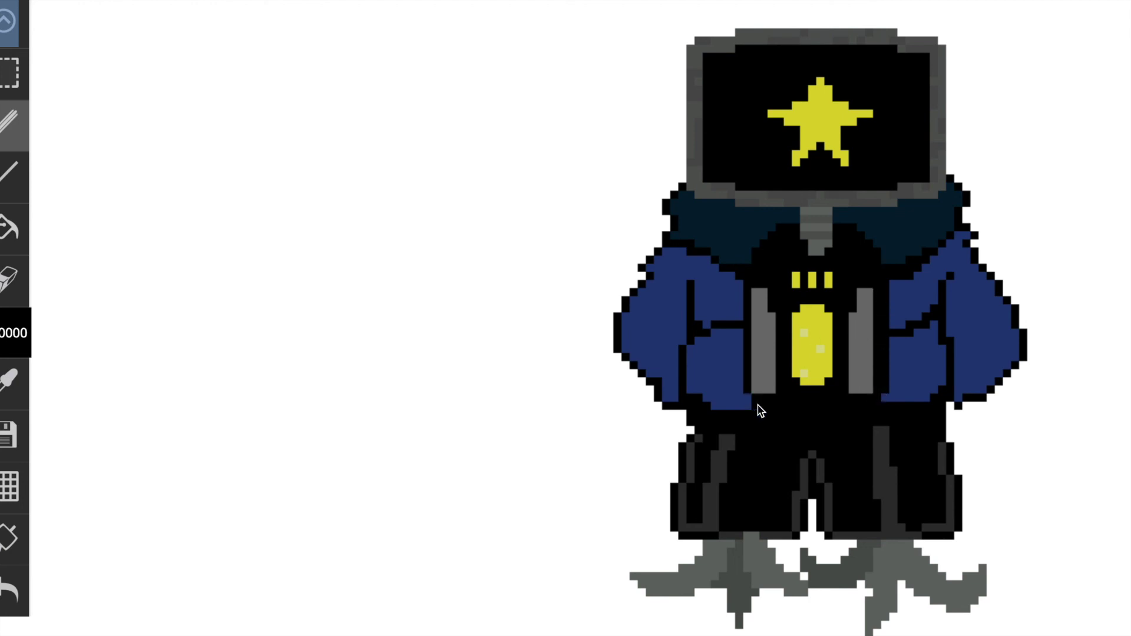
pyautogui.moveTo(744, 392); pyautogui.dragTo(743, 281)
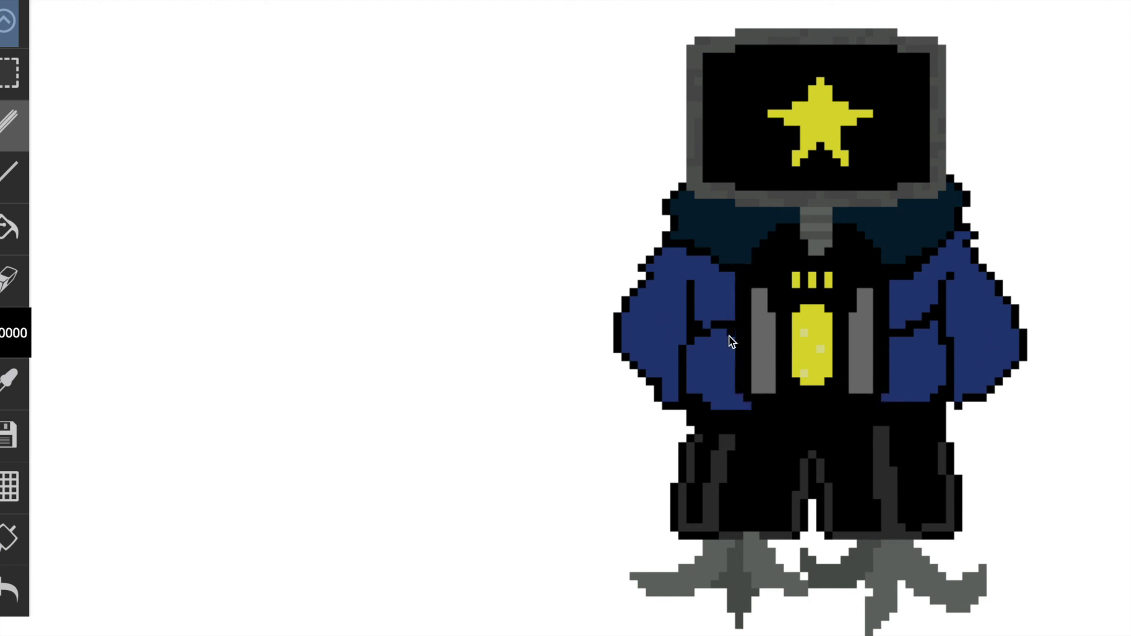
# Smooth the left side of the dark teal hood into a straight black outline and clear the stray pixels outside it.
pyautogui.moveTo(667, 218); pyautogui.dragTo(675, 229)
pyautogui.keyDown('alt'); pyautogui.click(680, 226); pyautogui.keyUp('alt')
pyautogui.keyDown('alt'); pyautogui.click(656, 237); pyautogui.keyUp('alt')
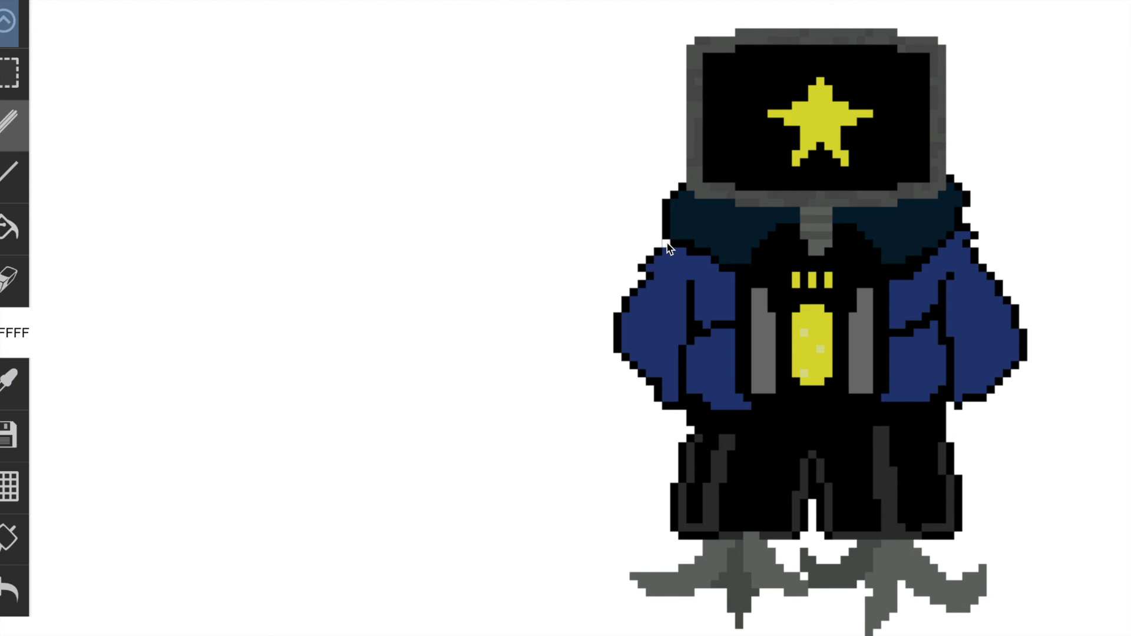
pyautogui.press('e')
pyautogui.press('b')
# Widen the right side of the dark teal hood with a straight black outer edge and clean up the pixels where it meets the sleeve.
pyautogui.moveTo(959, 210)
pyautogui.mouseDown()
pyautogui.moveTo(963, 187)
pyautogui.moveTo(962, 220)
pyautogui.moveTo(970, 201)
pyautogui.moveTo(987, 228)
pyautogui.moveTo(967, 208)
pyautogui.moveTo(959, 228)
pyautogui.mouseUp()
pyautogui.keyDown('alt'); pyautogui.click(967, 228); pyautogui.keyUp('alt')
pyautogui.keyDown('alt'); pyautogui.click(950, 218); pyautogui.keyUp('alt')
pyautogui.keyDown('alt'); pyautogui.click(970, 225); pyautogui.keyUp('alt')
pyautogui.keyDown('alt'); pyautogui.click(960, 221); pyautogui.keyUp('alt')
pyautogui.keyDown('alt'); pyautogui.click(951, 242); pyautogui.keyUp('alt')
pyautogui.click(959, 235)
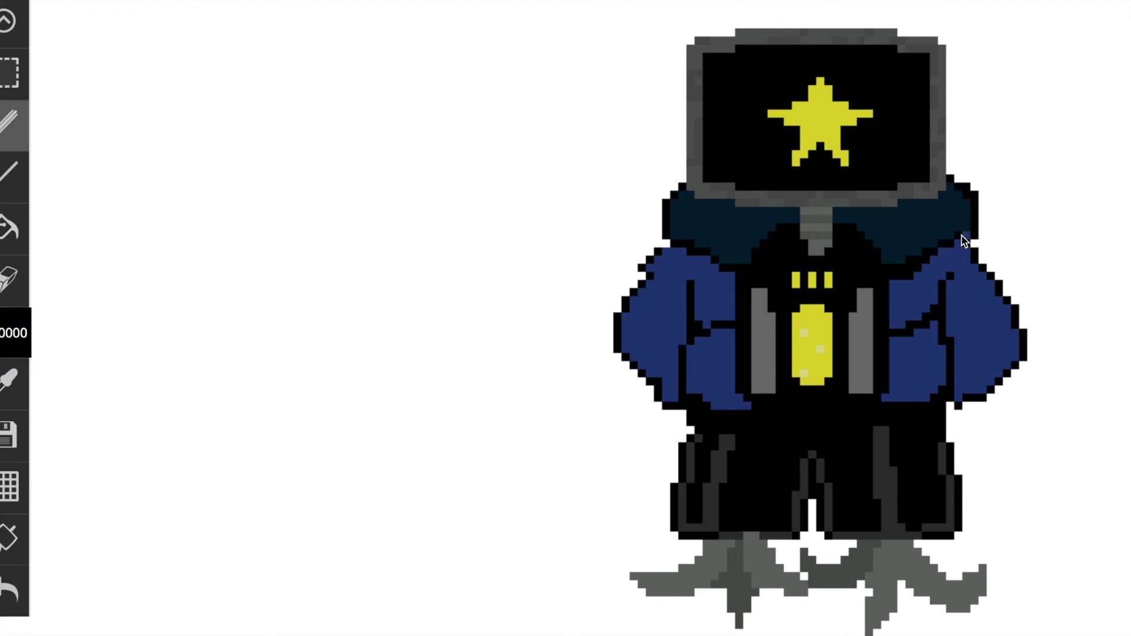
pyautogui.keyDown('alt'); pyautogui.click(969, 245); pyautogui.keyUp('alt')
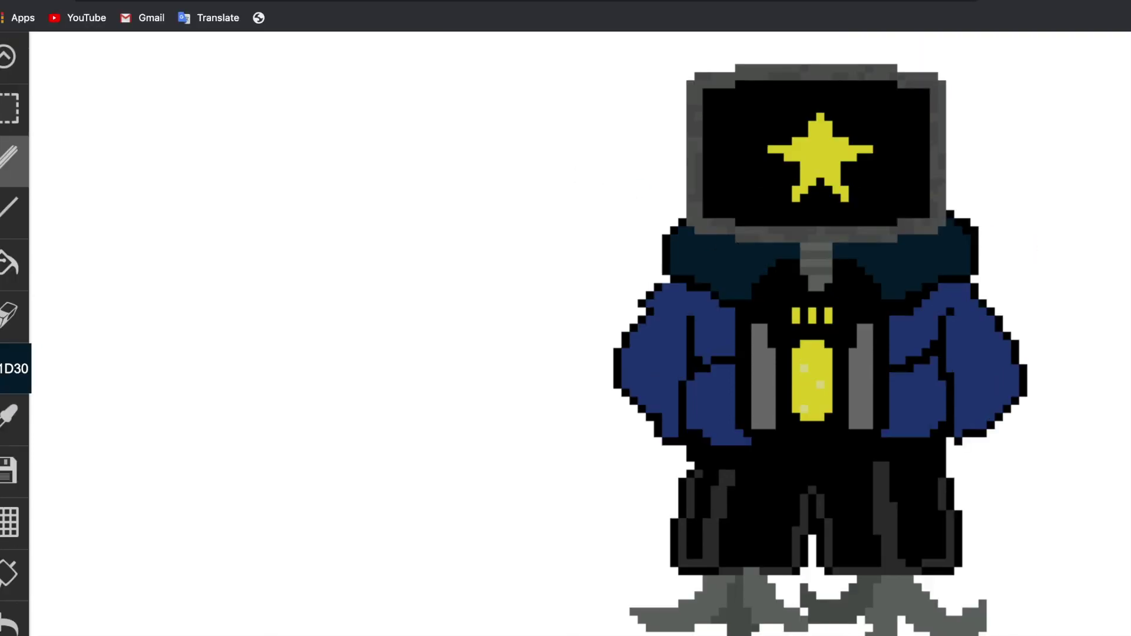